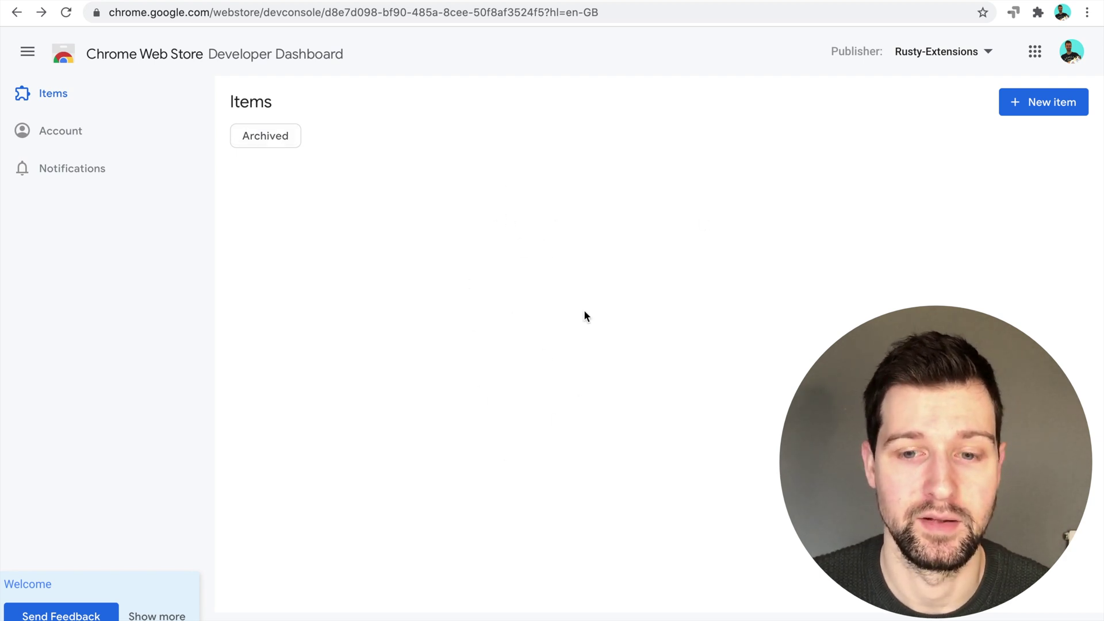
- Preview the New item upload dialog, cancel it, and bring up manifest.json (version 0.0.4) in Atom
click(1042, 104)
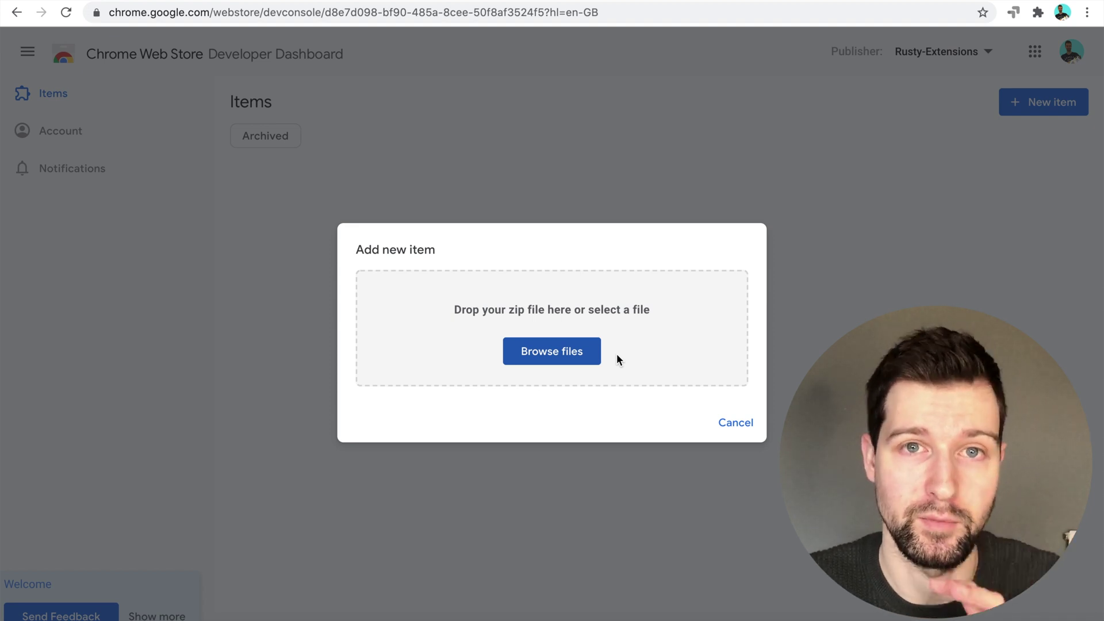
click(721, 429)
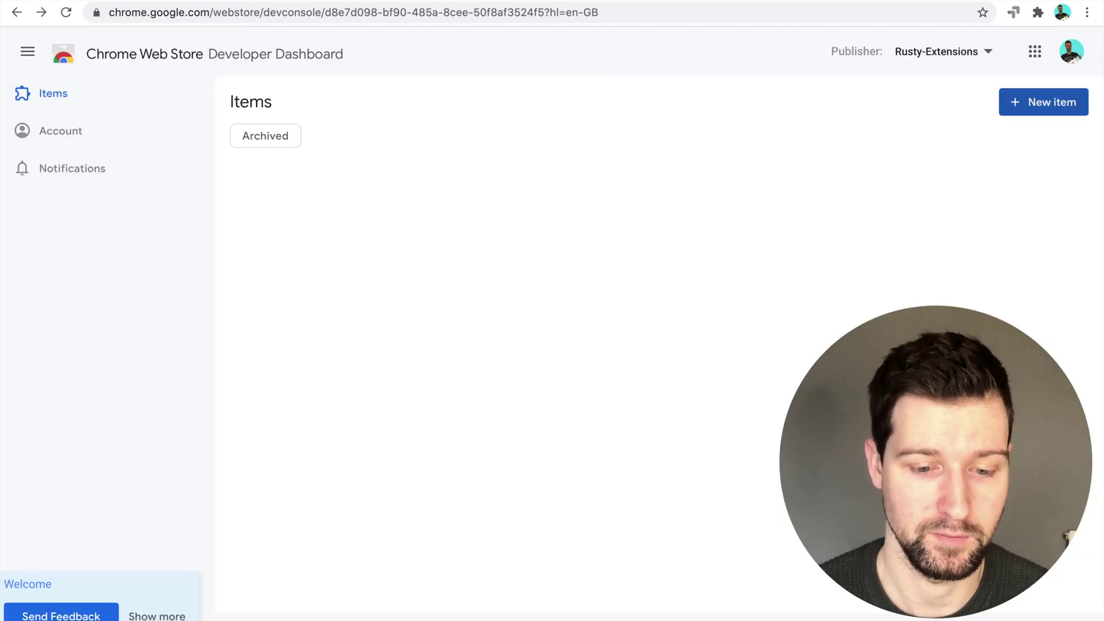
click(607, 601)
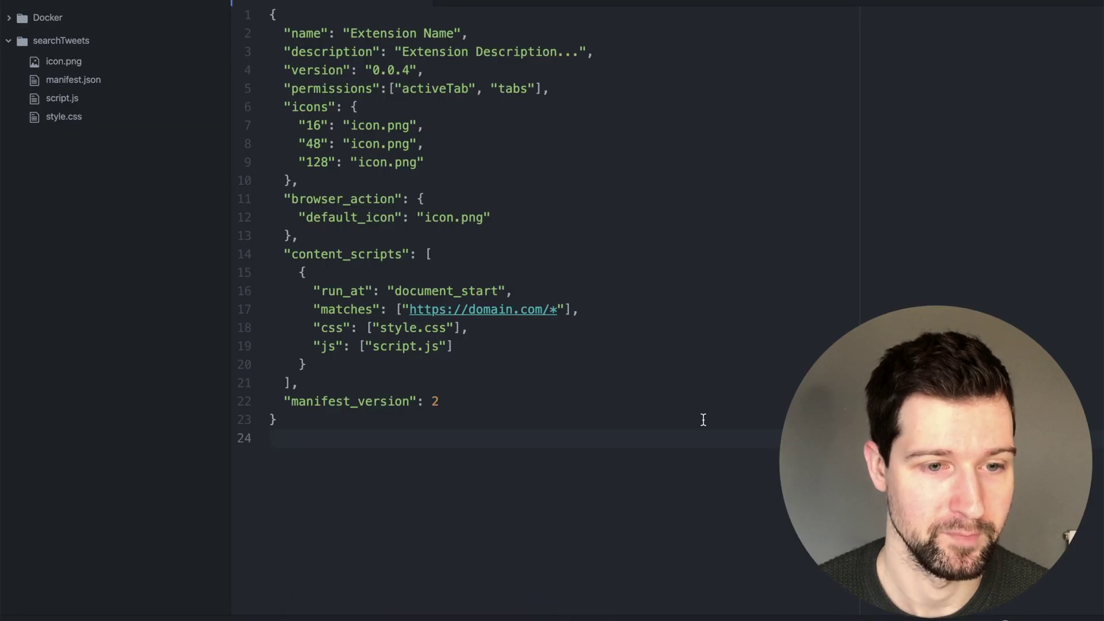
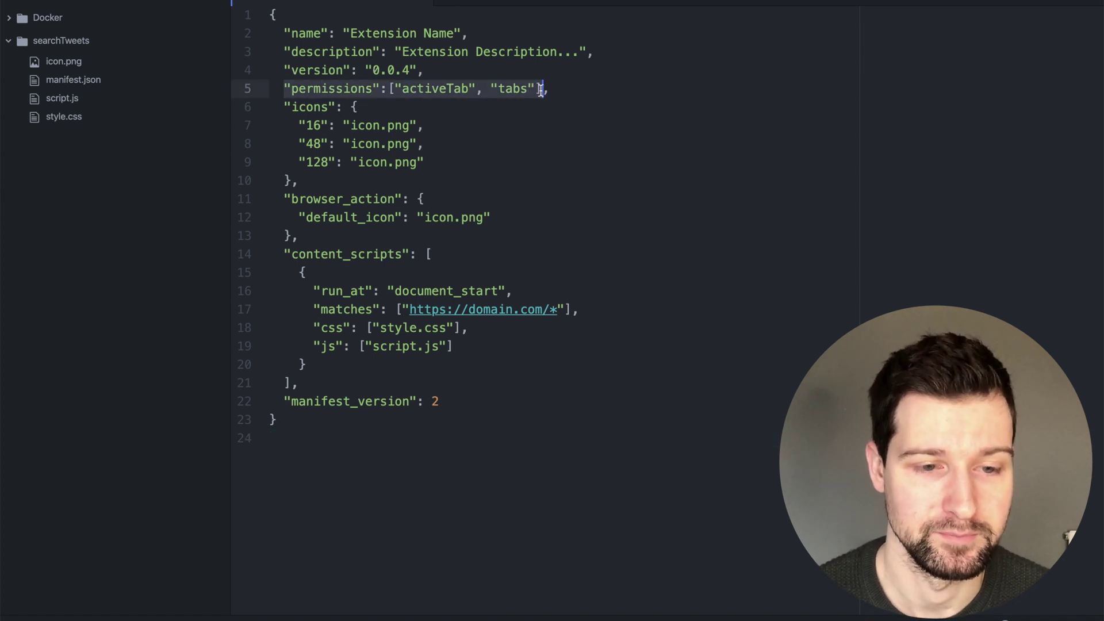
- Highlight the manifest's icons and browser_action blocks, glancing at the Chrome dashboard in between
drag(283, 106, 298, 181)
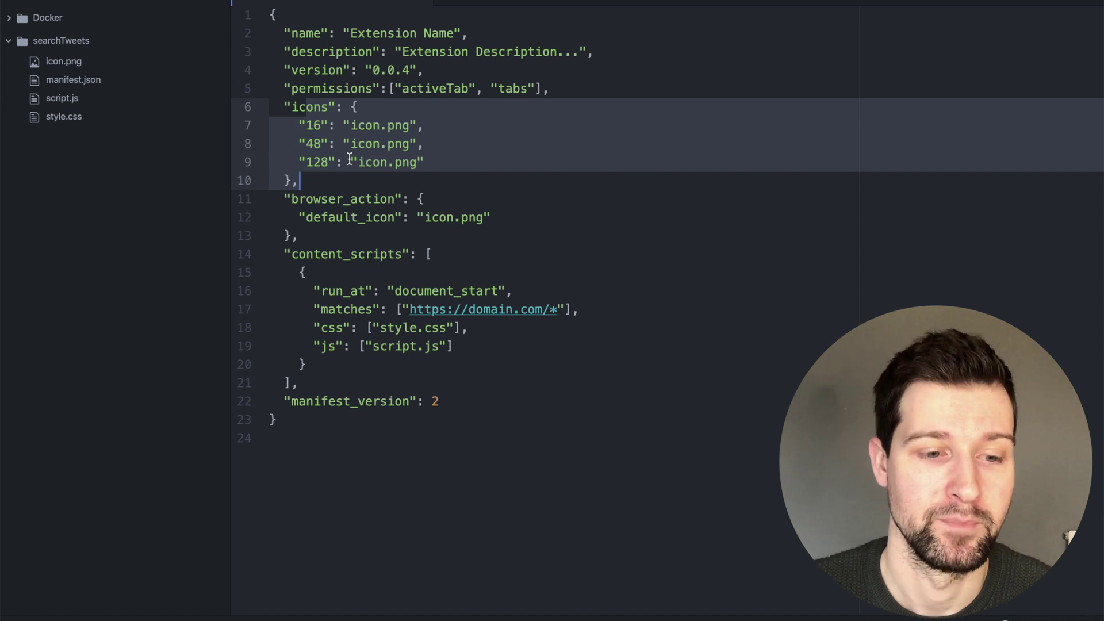
drag(301, 236, 284, 198)
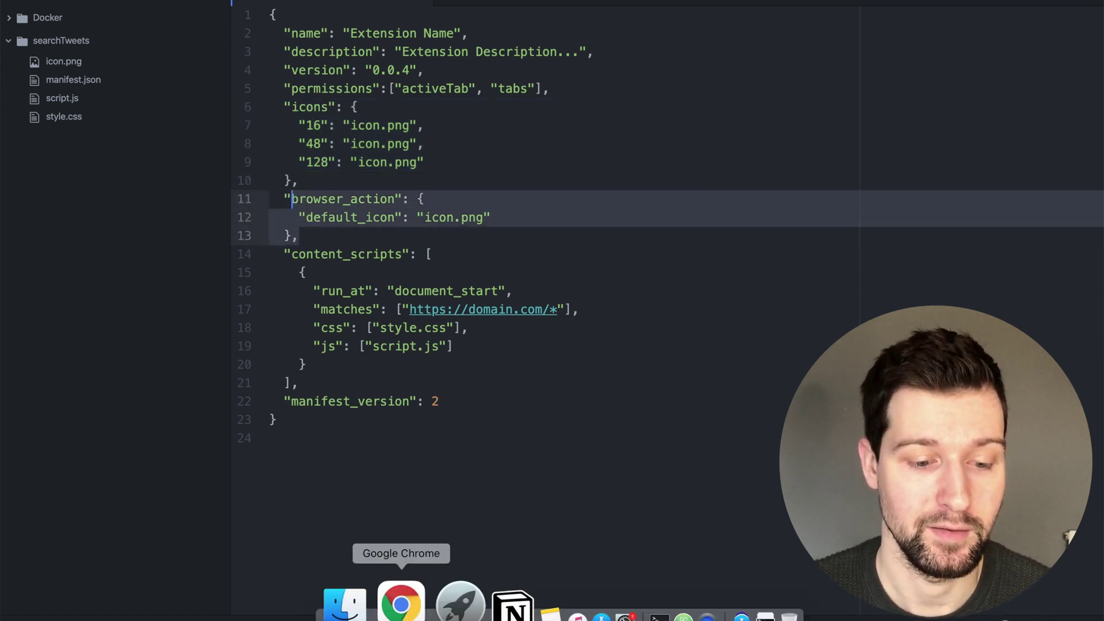
click(399, 604)
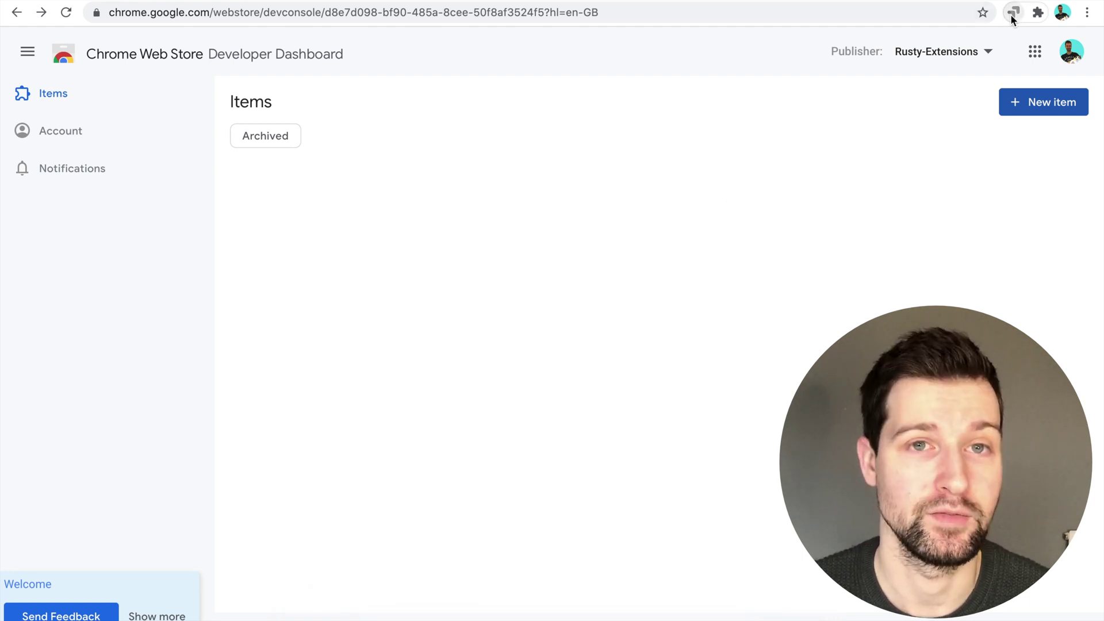
key(super+Tab)
- Highlight the content_scripts block and its matches URL pattern in manifest.json
click(327, 254)
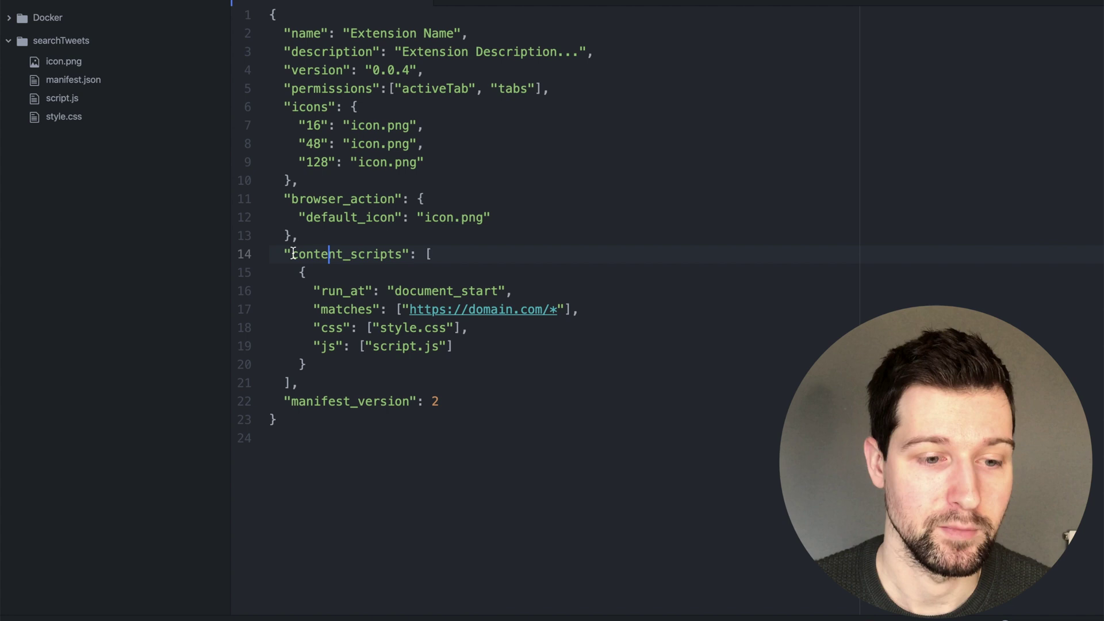
drag(284, 254, 325, 378)
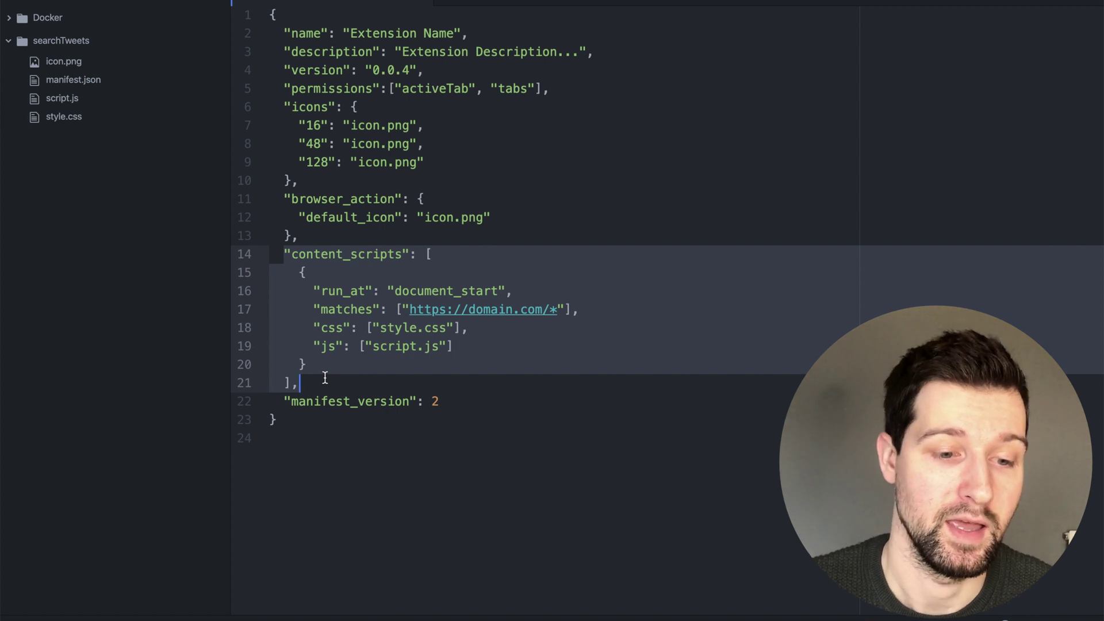
click(394, 308)
drag(396, 309, 563, 308)
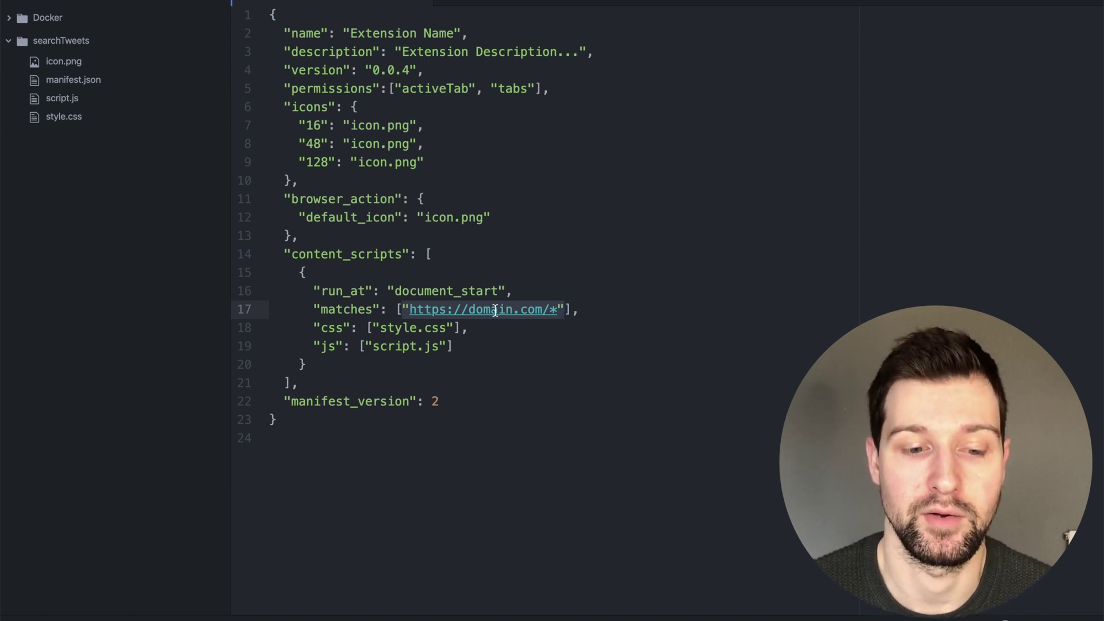
click(495, 335)
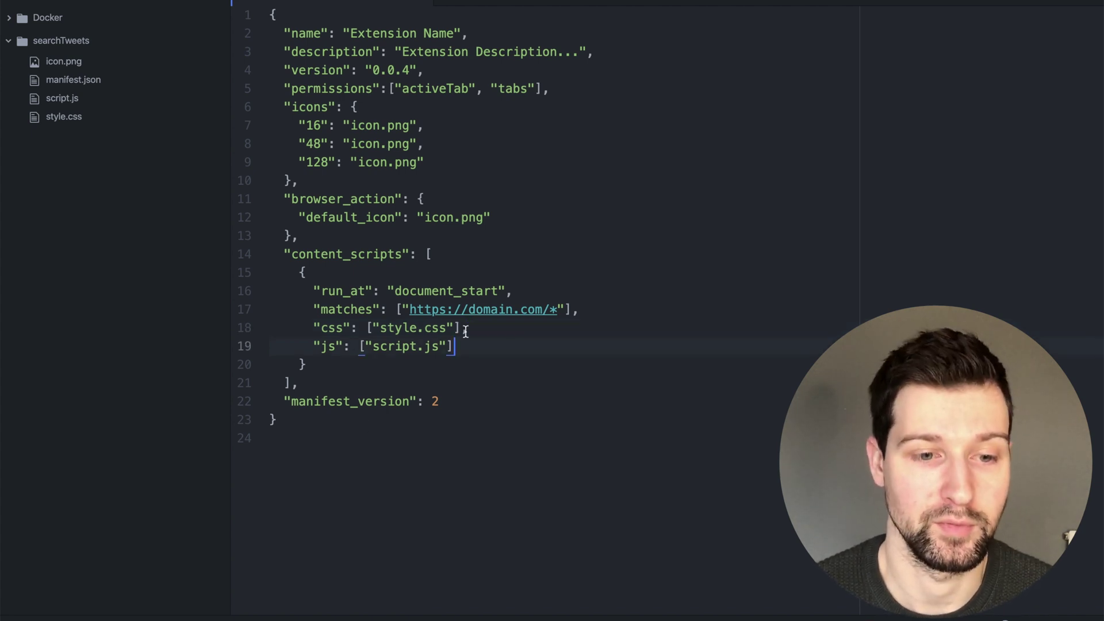
key(super+Tab)
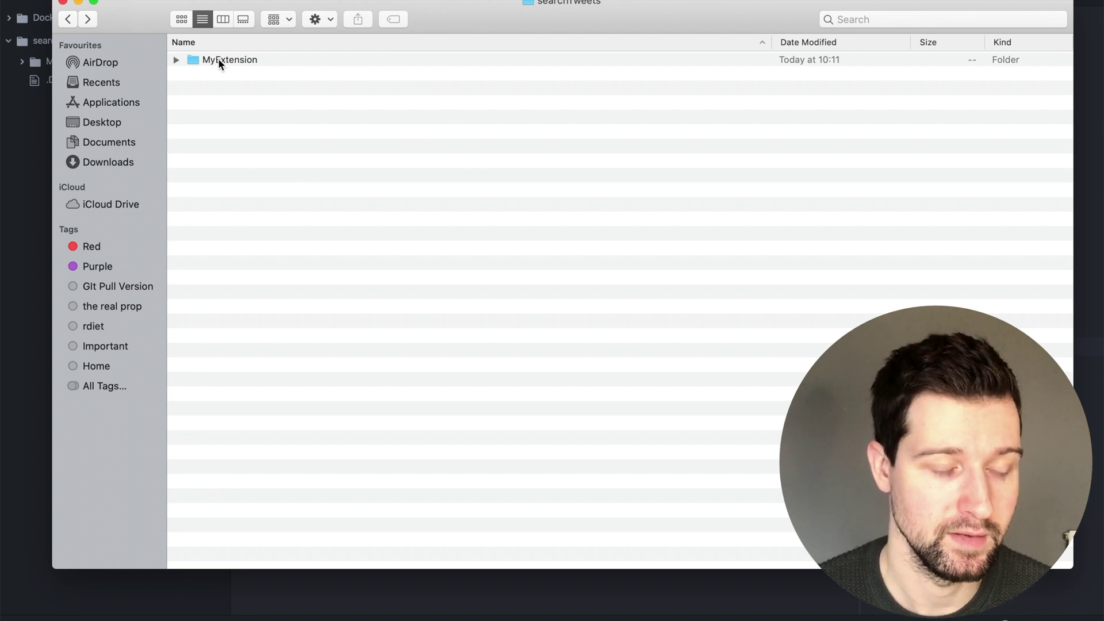
- Compress the MyExtension folder into MyExtension.zip from its right-click menu
click(176, 60)
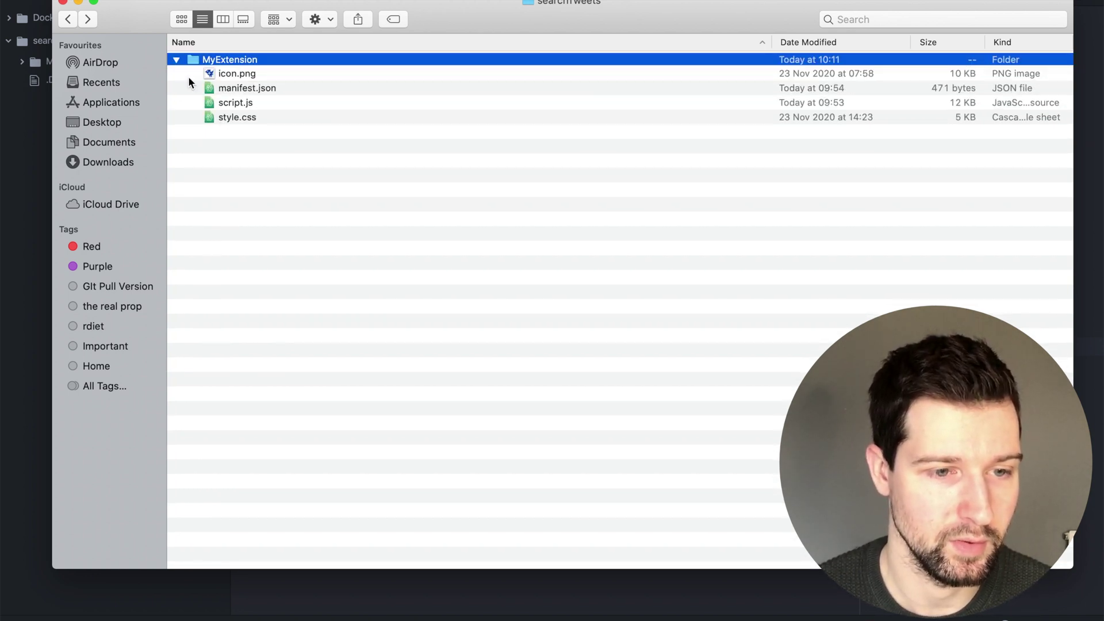
click(176, 59)
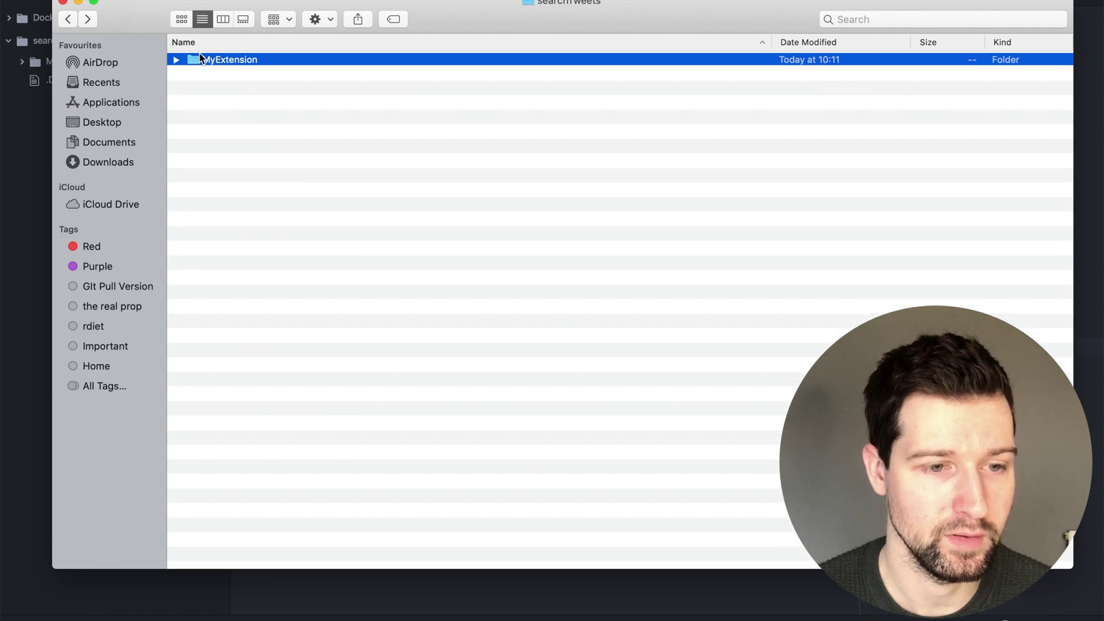
right_click(209, 60)
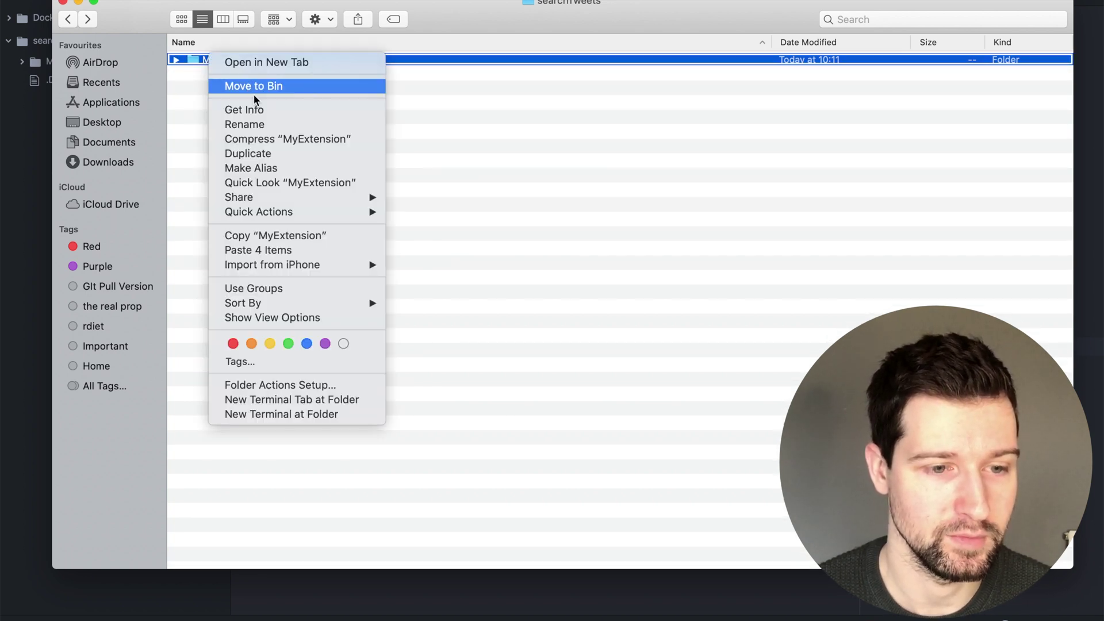
click(281, 138)
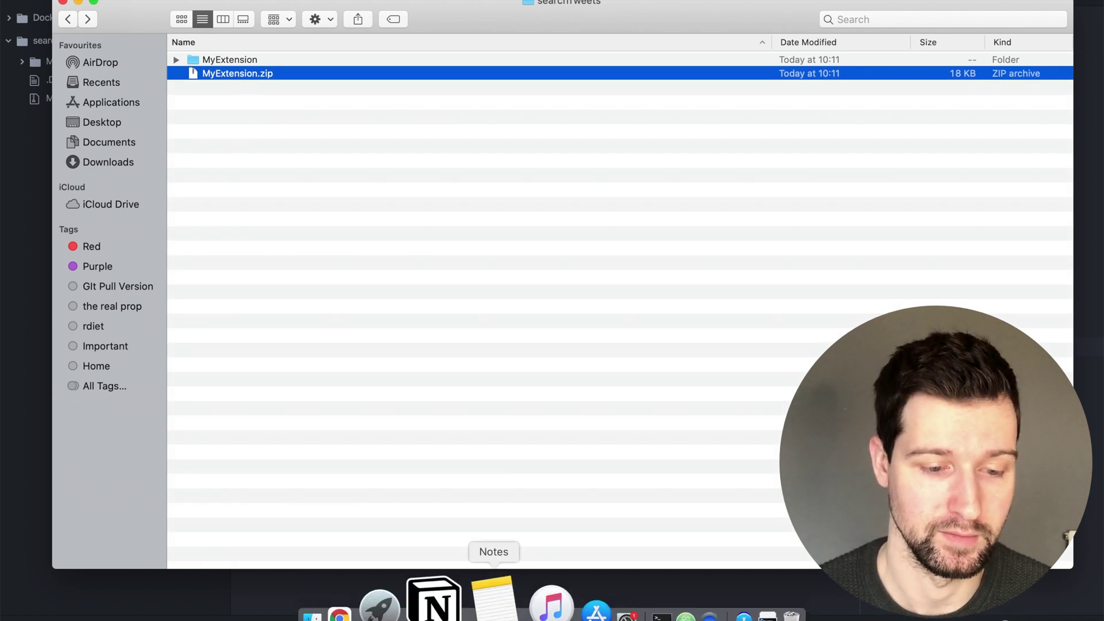
- Create a new dashboard item by uploading MyExtension.zip from disk
click(398, 604)
click(1044, 104)
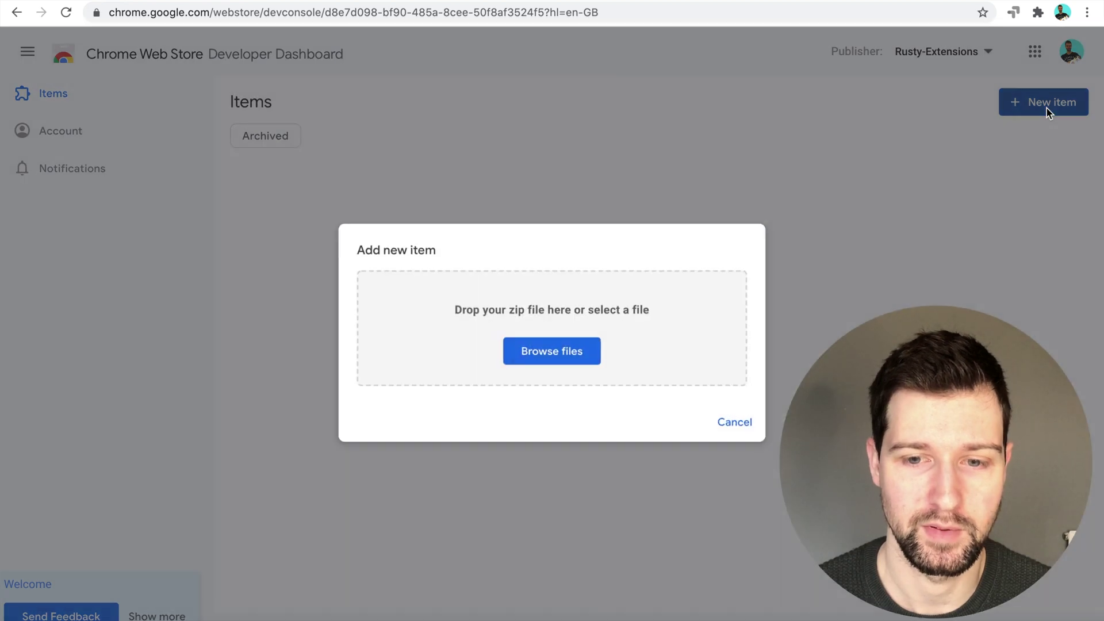
click(520, 355)
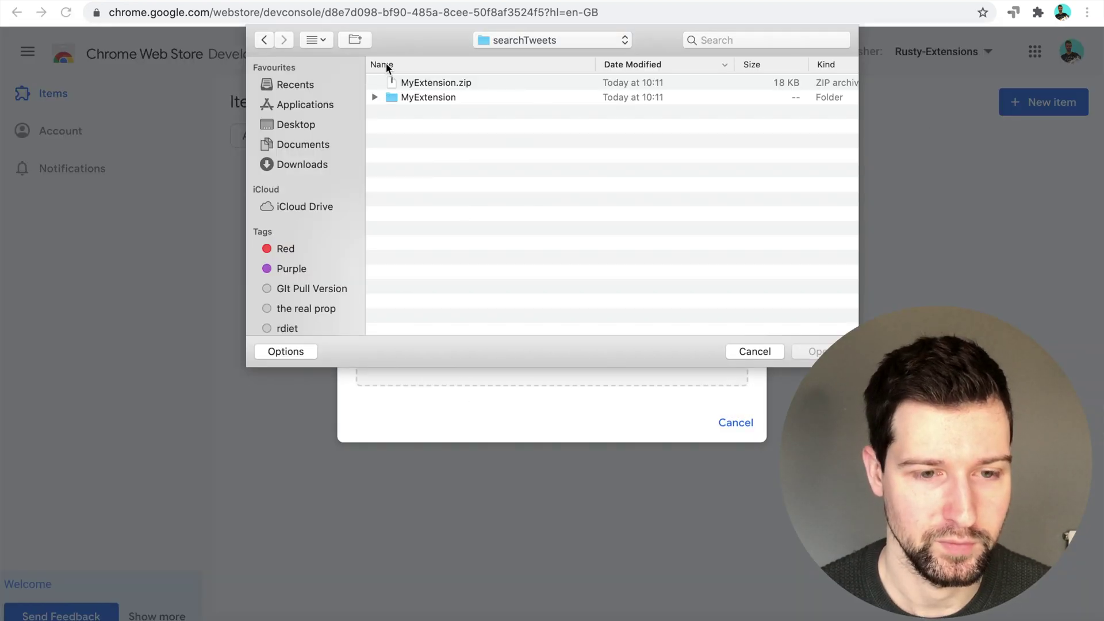
click(432, 84)
double_click(428, 84)
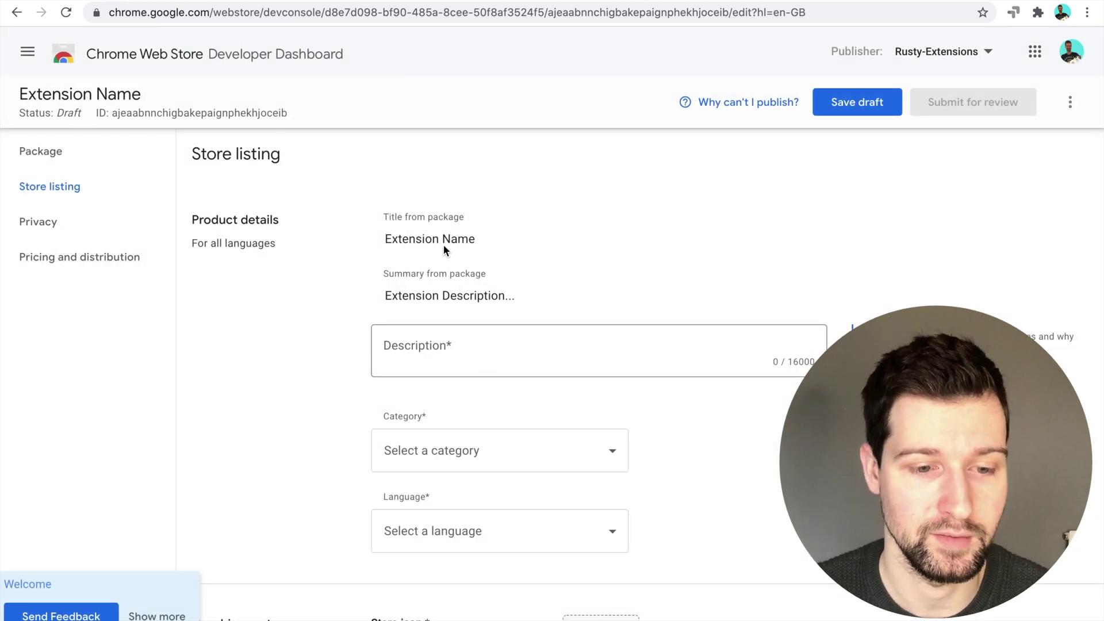
scroll(478, 305, down, 3)
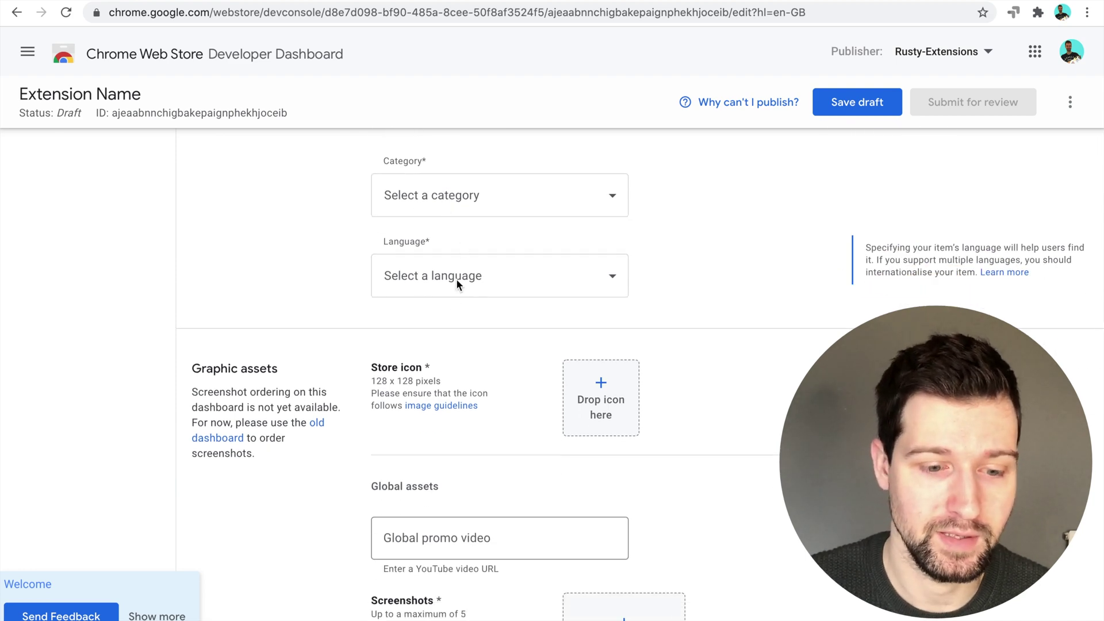
scroll(402, 290, down, 2)
scroll(403, 290, down, 3)
scroll(403, 290, down, 5)
scroll(403, 290, down, 4)
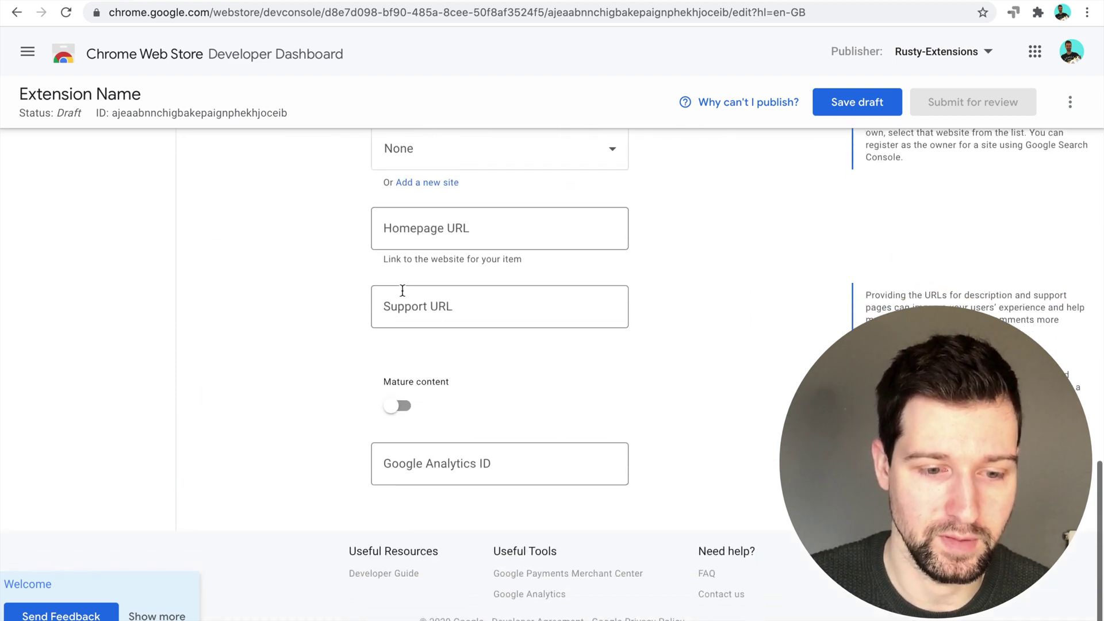
scroll(311, 359, up, 4)
scroll(310, 359, up, 8)
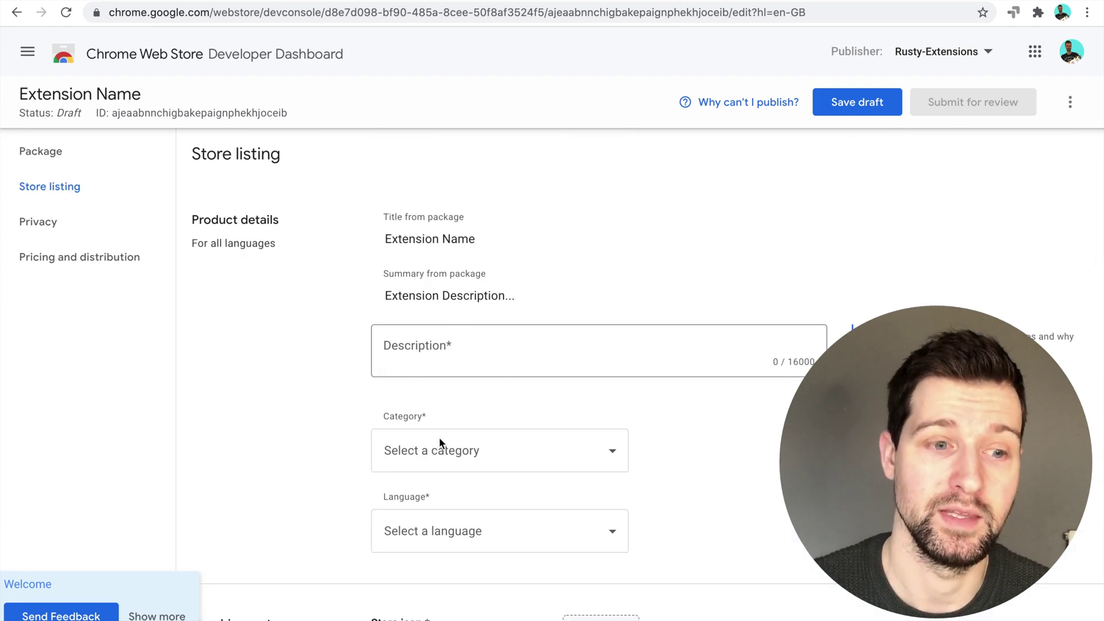
- On the Privacy page, inspect the empty single purpose and activeTab justification fields
click(52, 223)
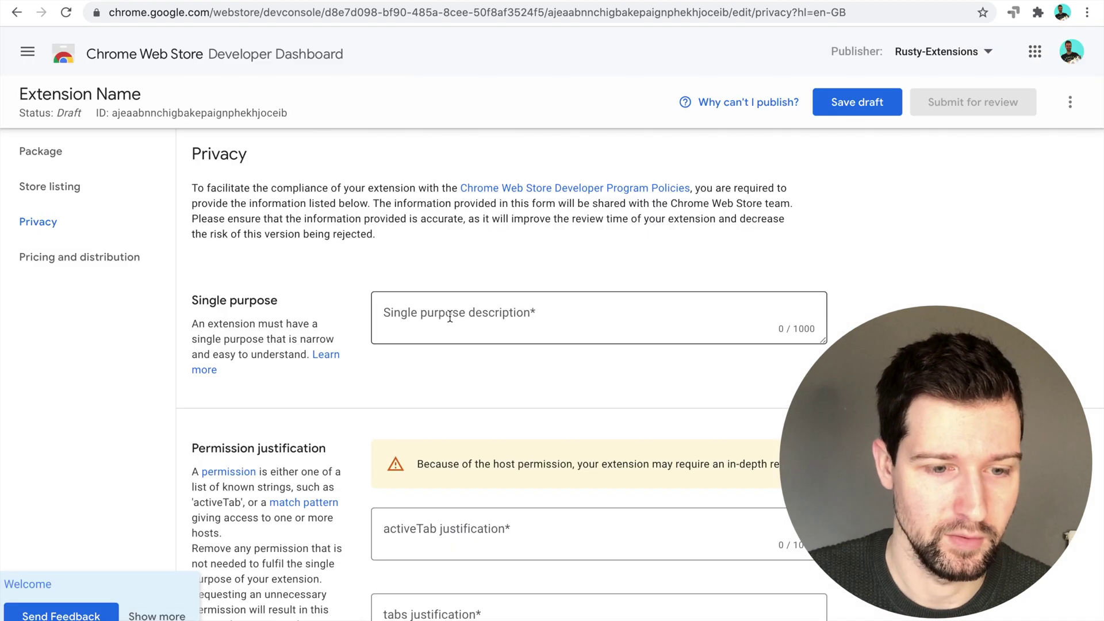
click(407, 313)
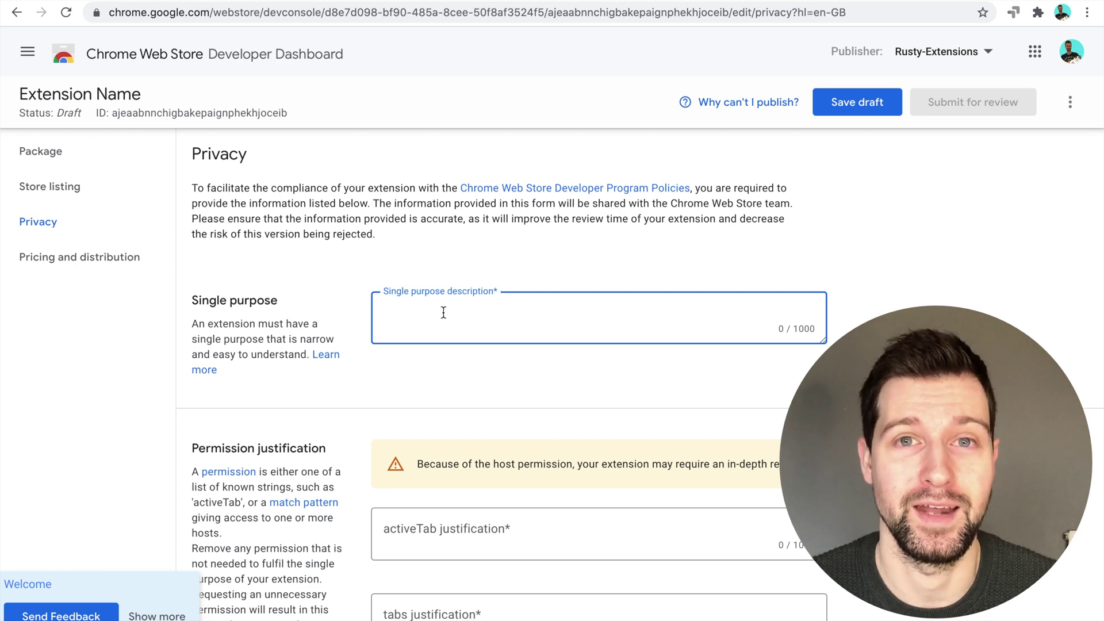
scroll(442, 313, down, 2)
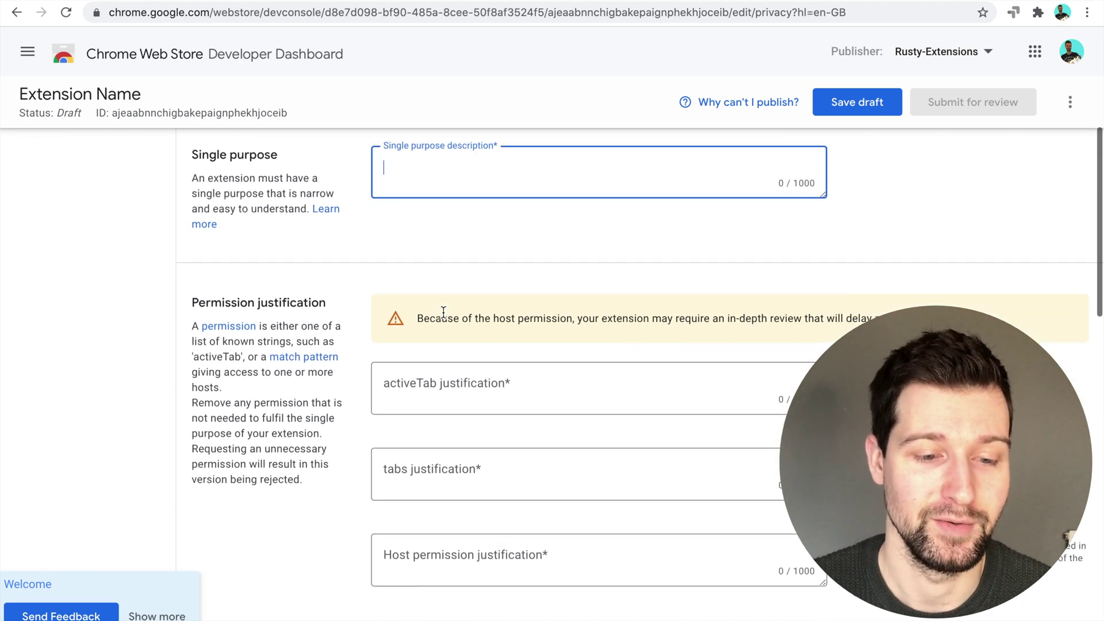
click(437, 384)
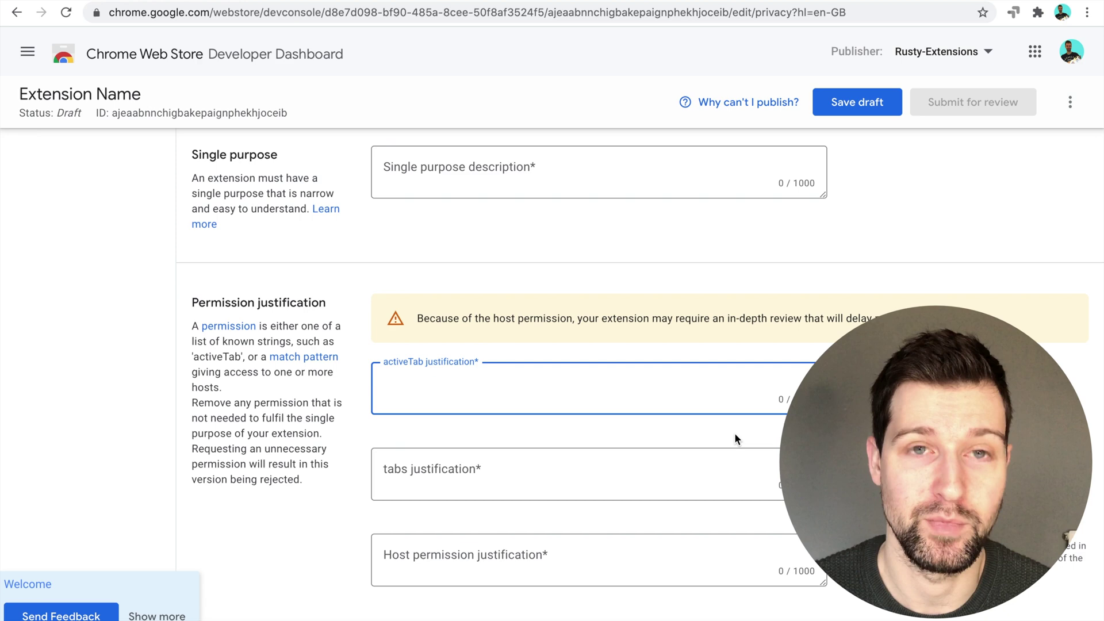
scroll(565, 373, down, 1)
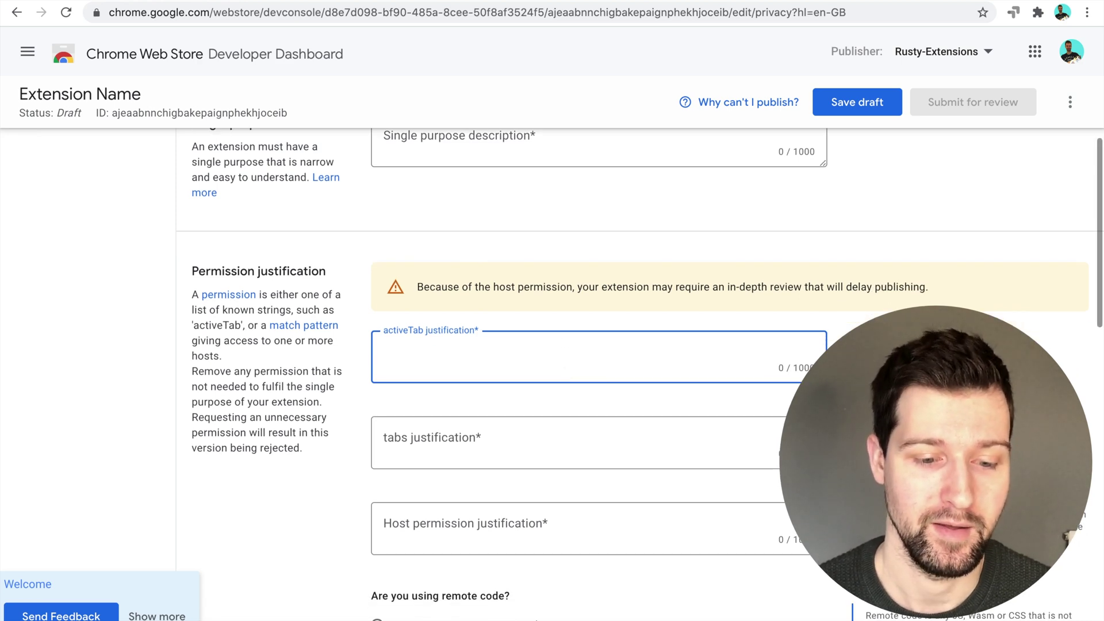
- Check the activeTab and tabs permissions in manifest.json, then return to the Privacy form
click(612, 600)
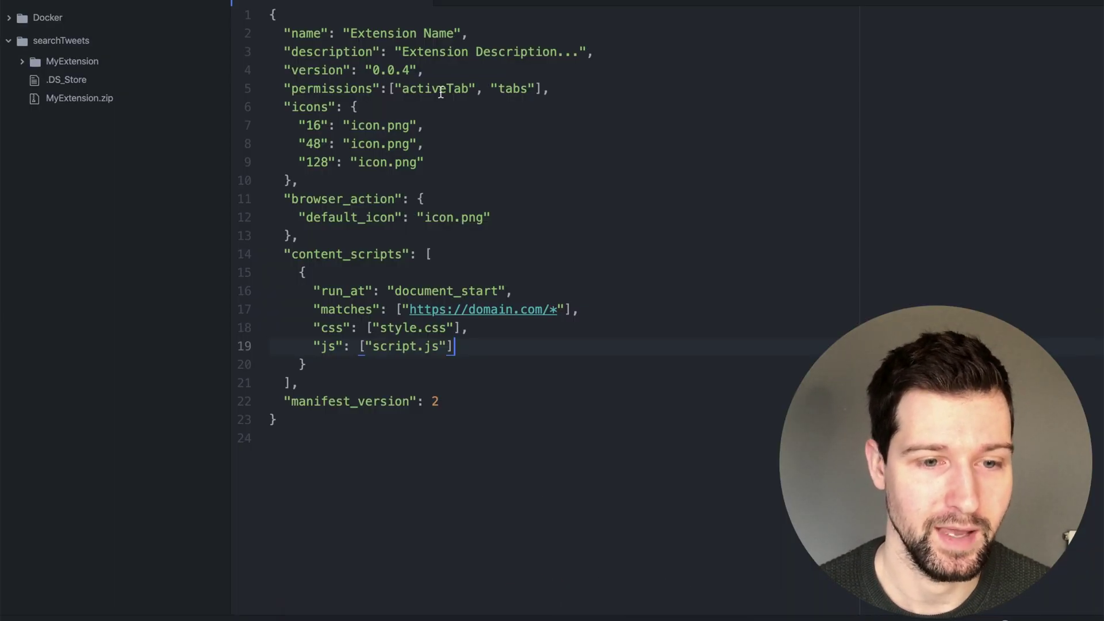
click(417, 70)
click(527, 88)
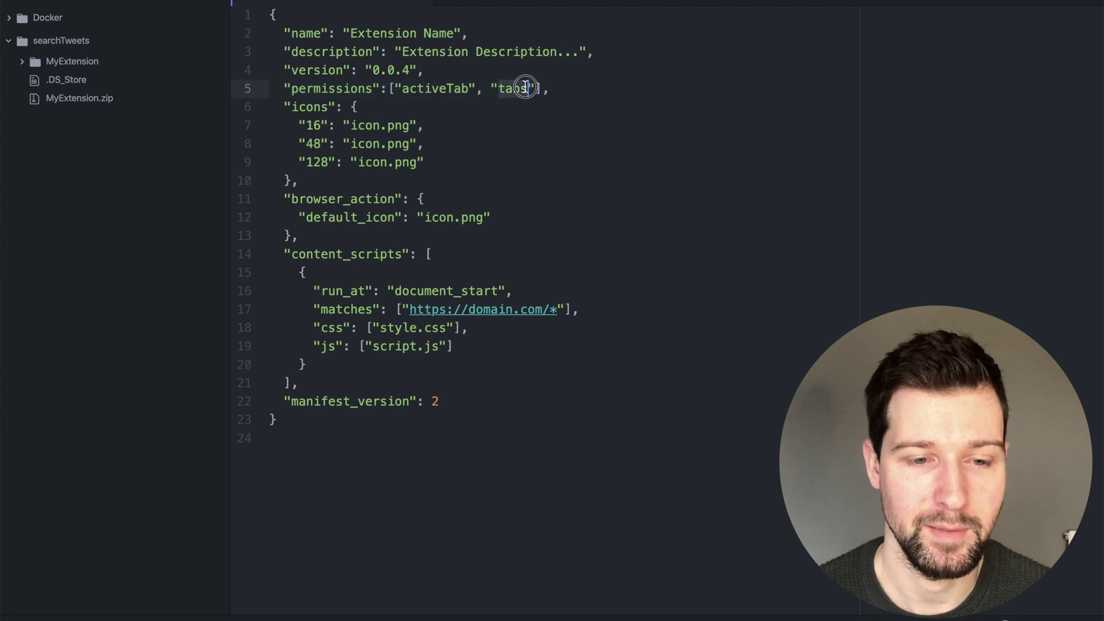
click(366, 601)
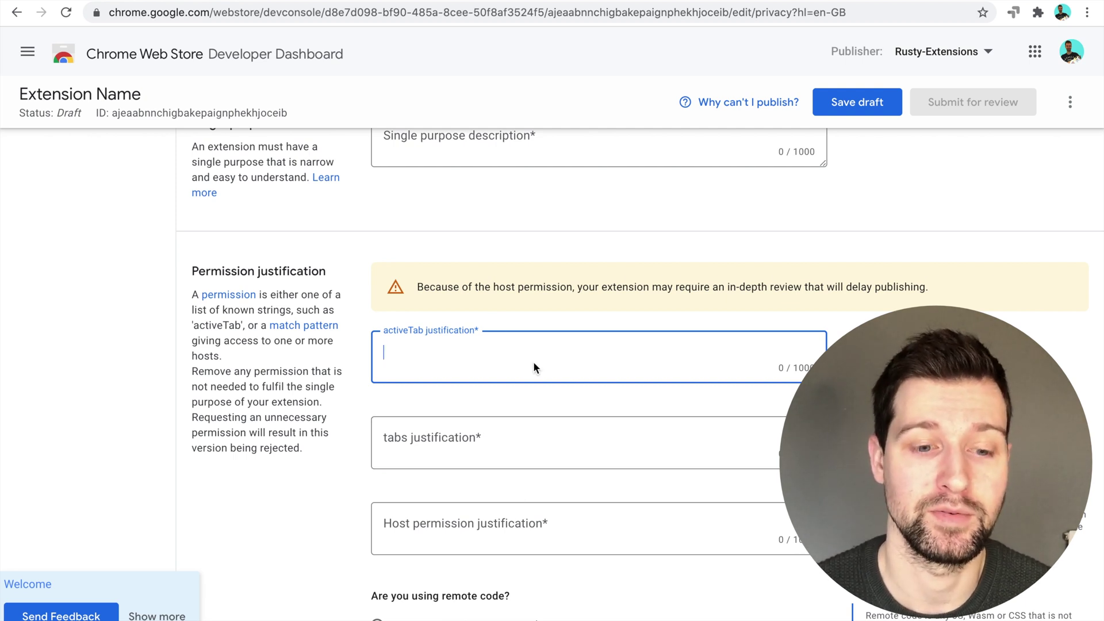
scroll(533, 362, down, 3)
scroll(533, 361, down, 3)
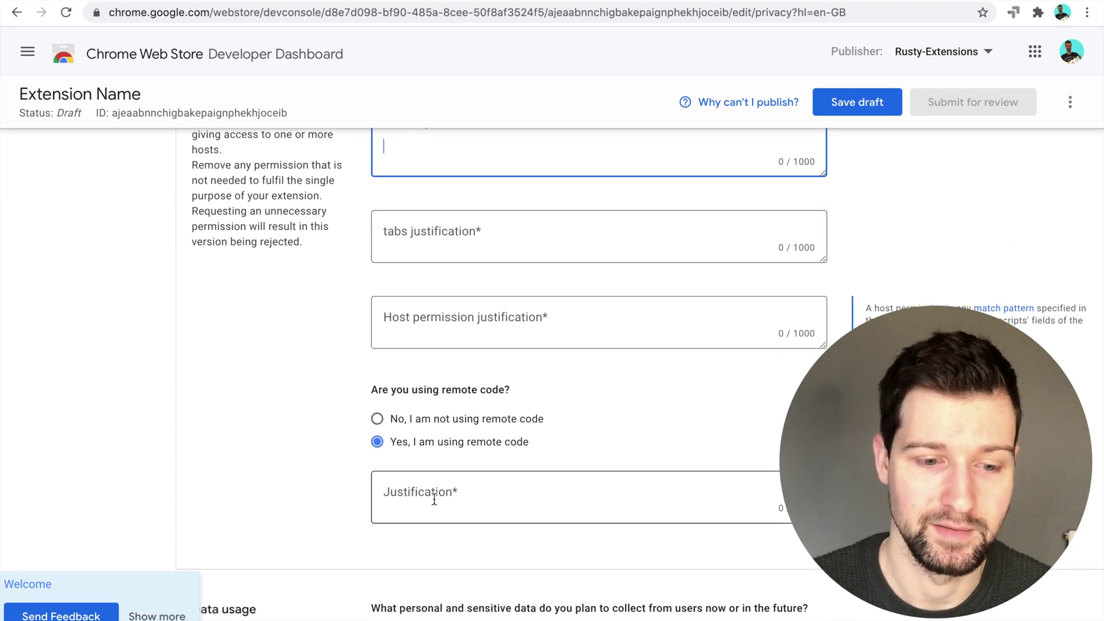
- Mark Location as collected user data in the Privacy form's Data usage section
click(285, 451)
scroll(286, 452, down, 1)
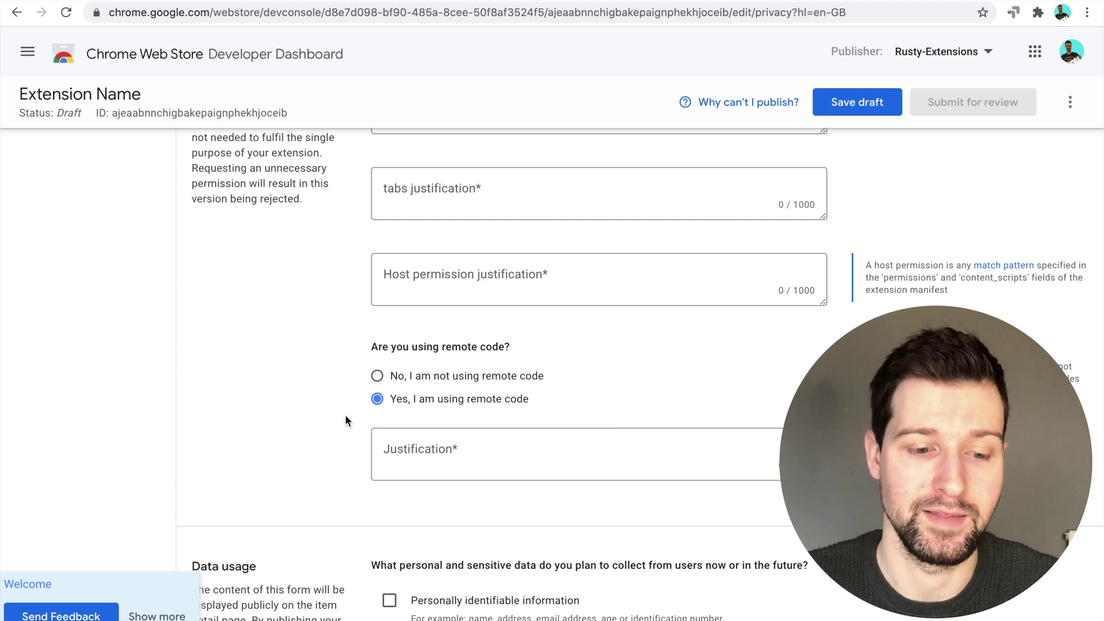
click(443, 458)
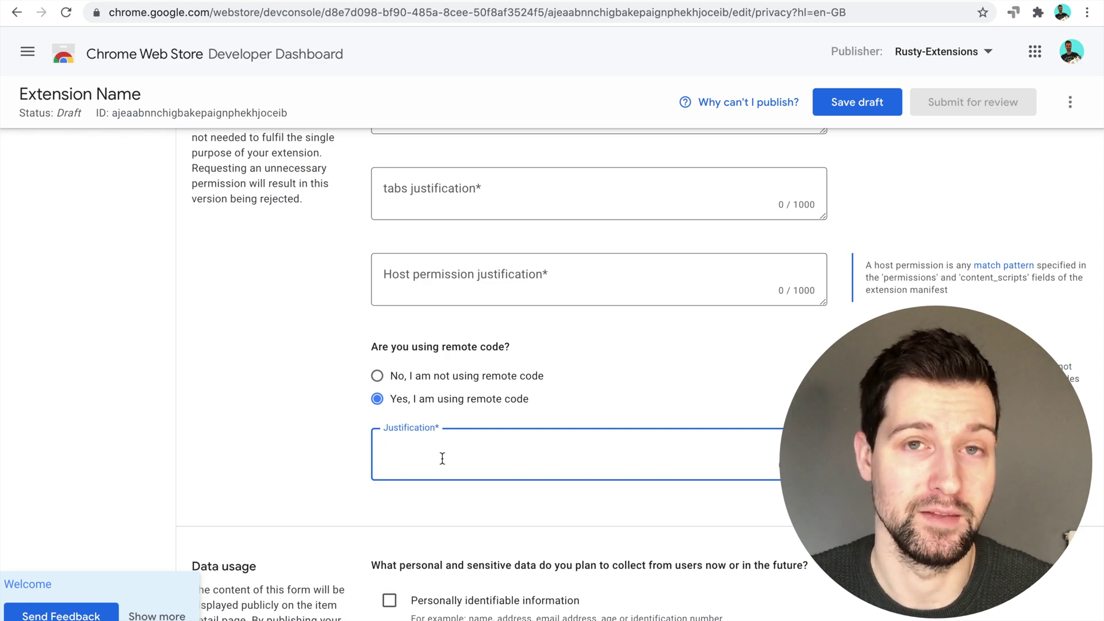
scroll(442, 458, down, 2)
scroll(441, 458, down, 2)
scroll(442, 458, down, 3)
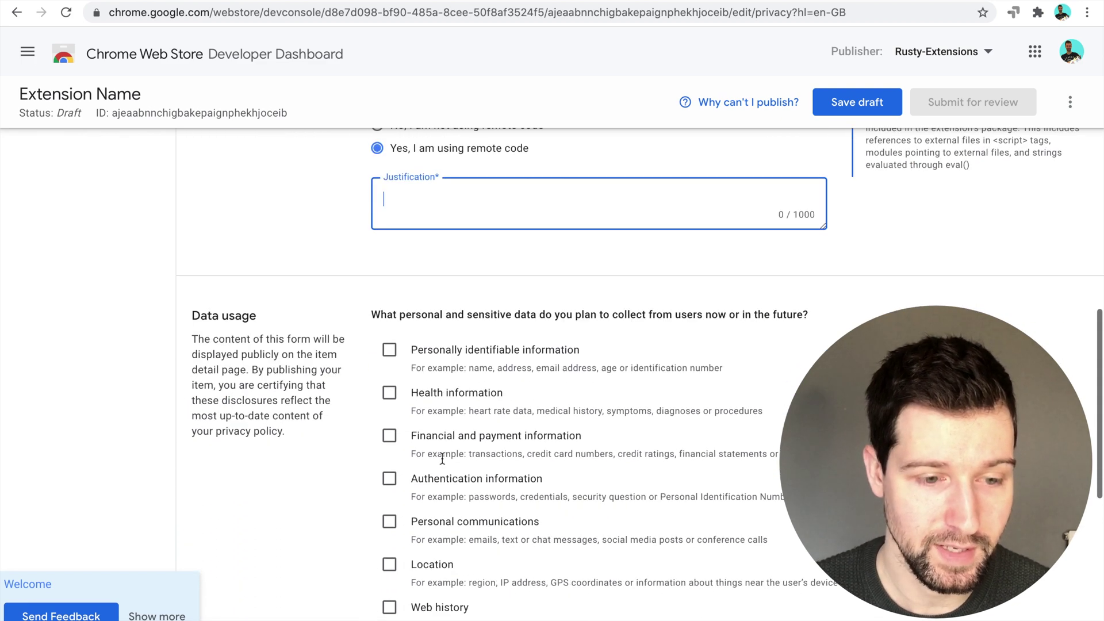
scroll(441, 458, down, 2)
scroll(441, 457, down, 1)
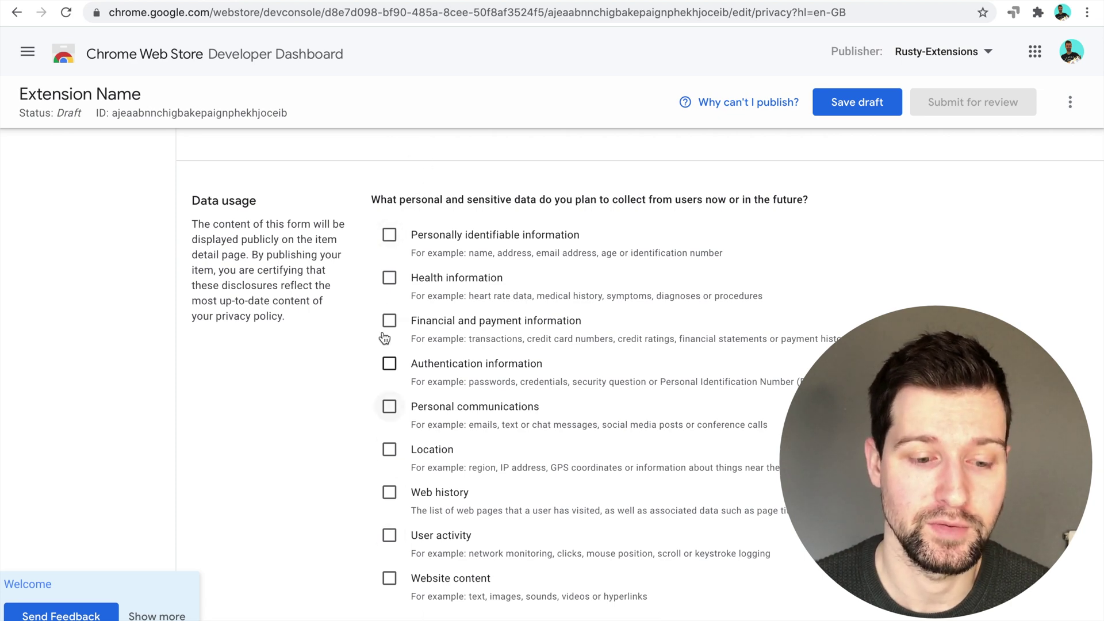
scroll(387, 415, down, 3)
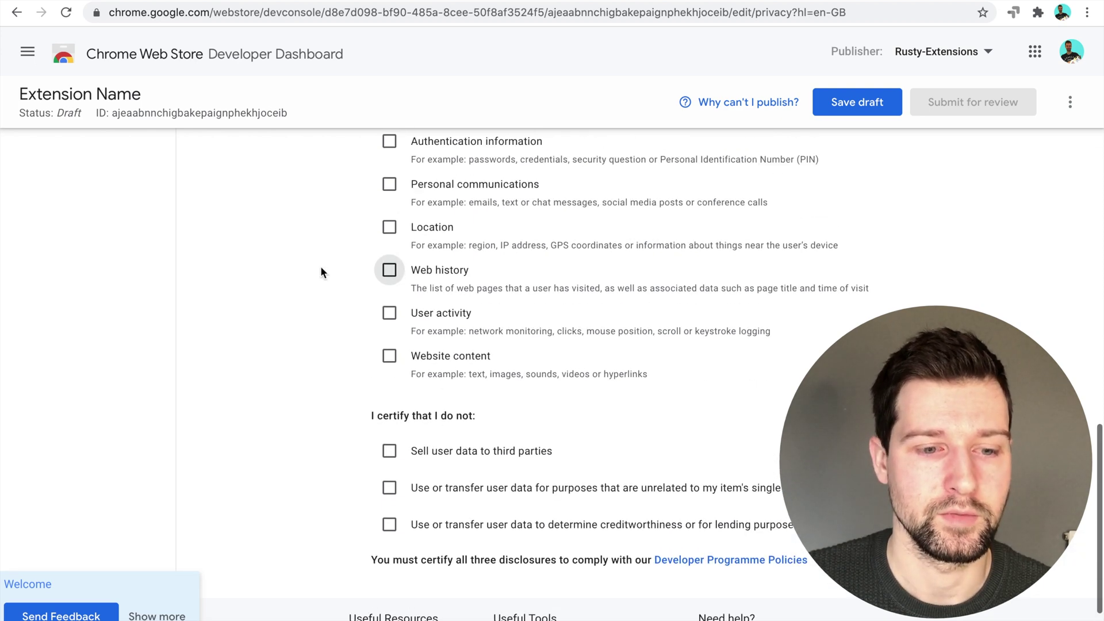
scroll(319, 266, up, 1)
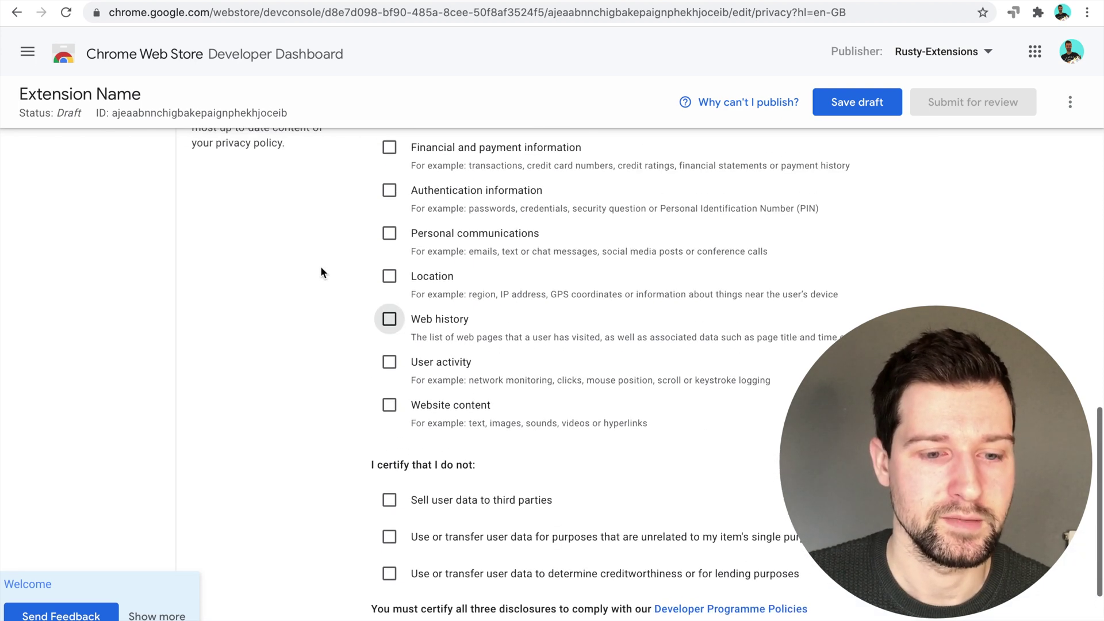
click(389, 276)
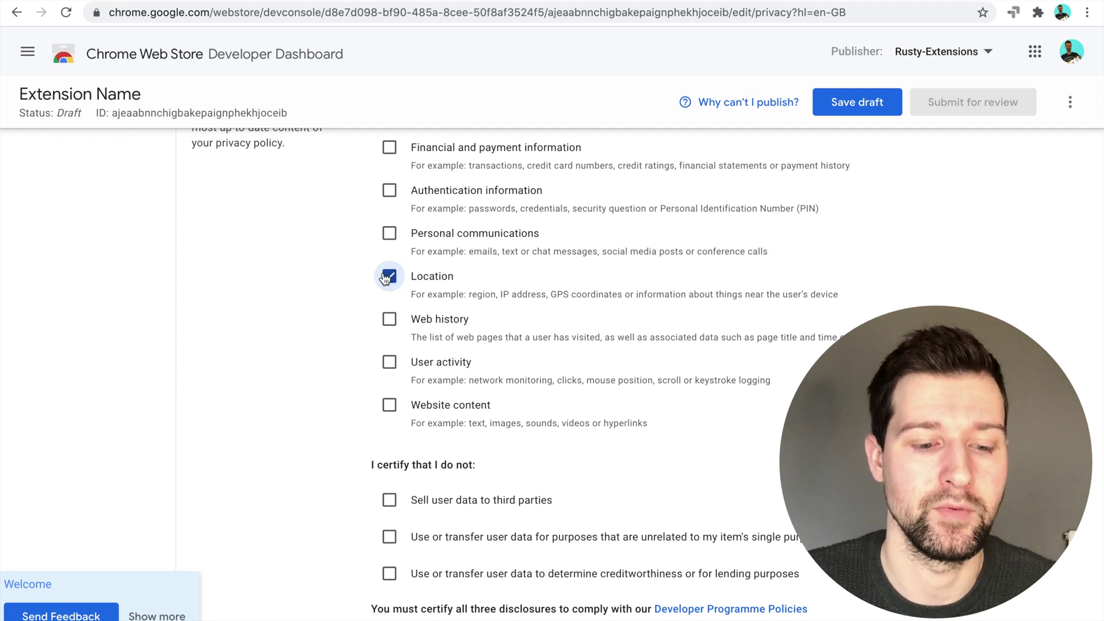
scroll(375, 284, down, 1)
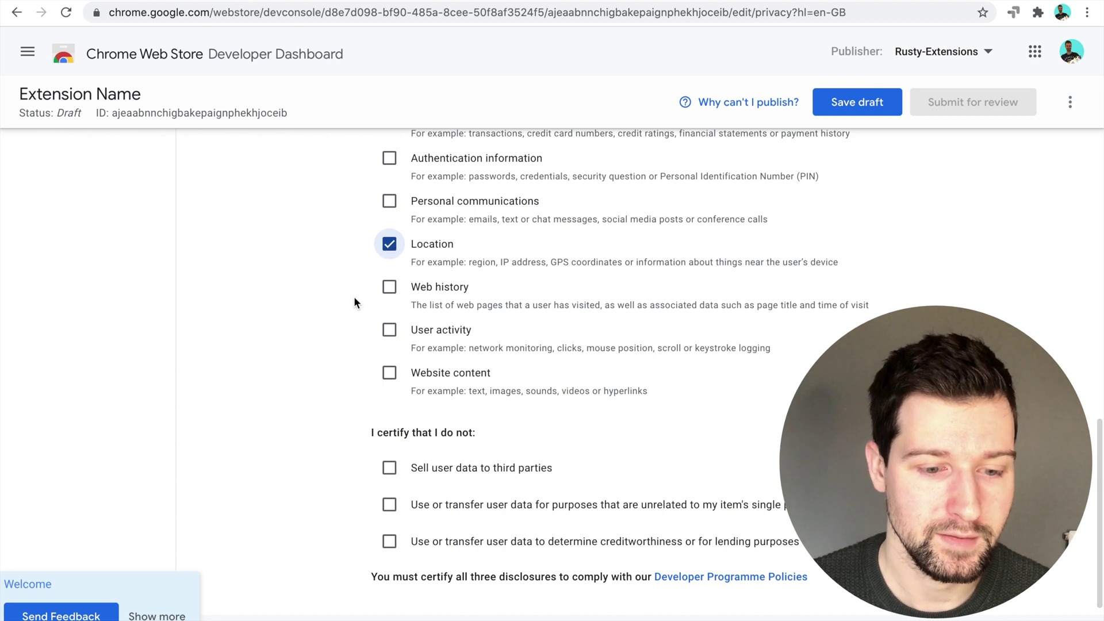
scroll(337, 337, down, 1)
scroll(337, 335, down, 1)
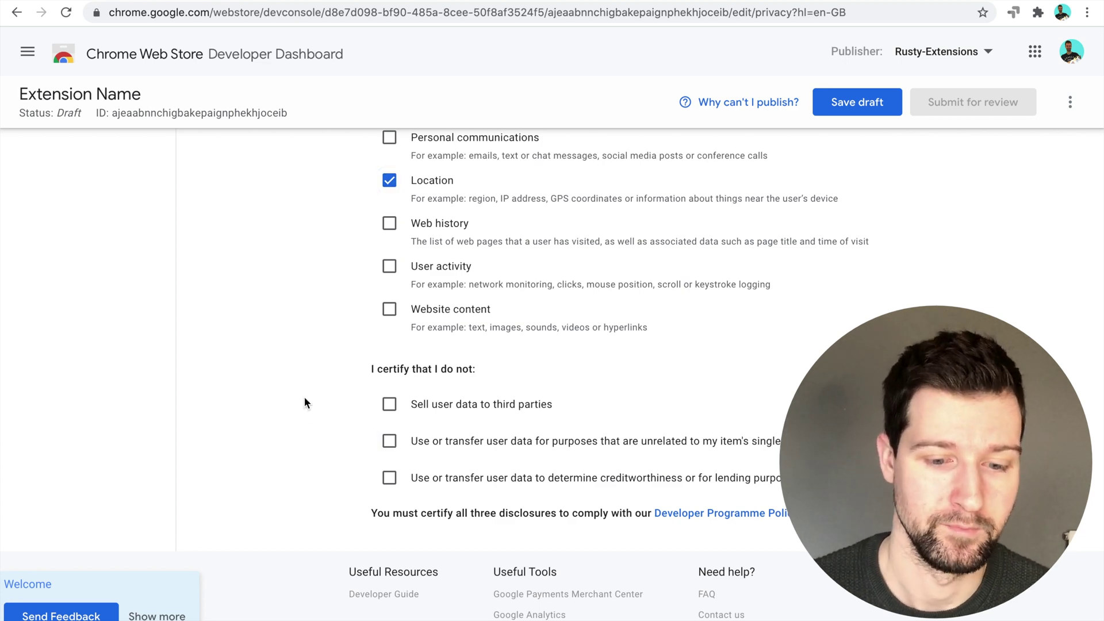
scroll(304, 397, down, 1)
scroll(304, 397, up, 5)
scroll(304, 397, up, 8)
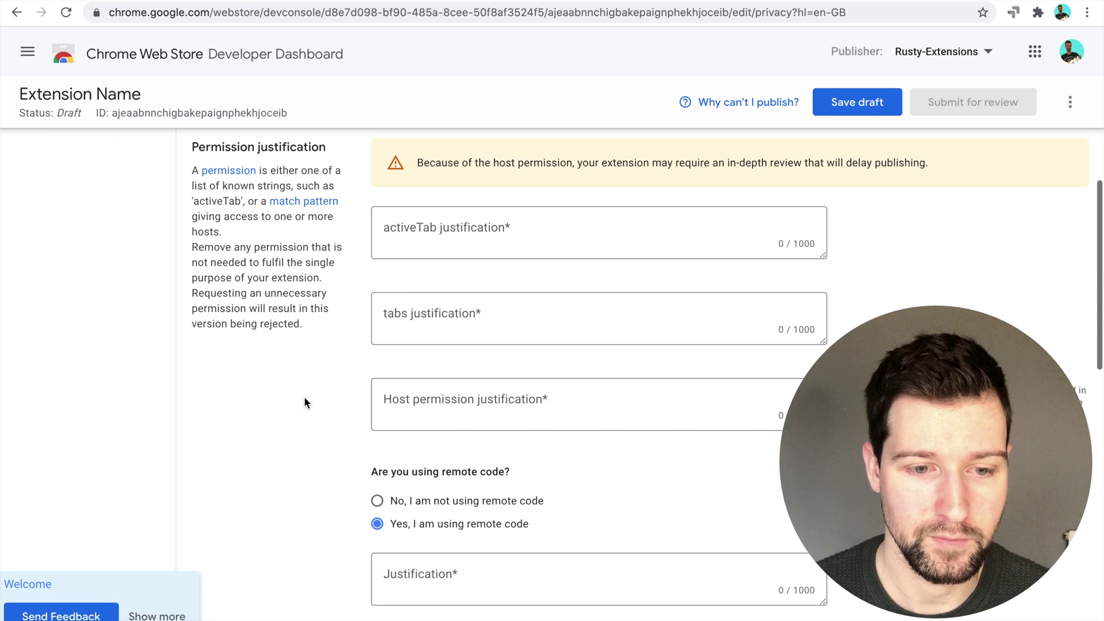
scroll(305, 402, up, 5)
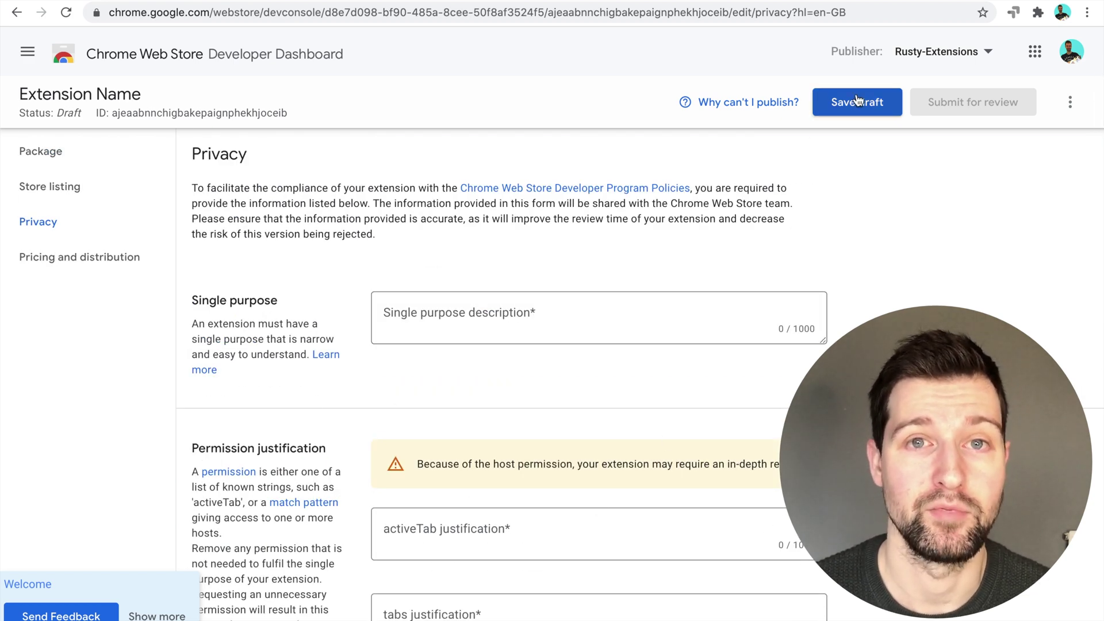
- Go to Store listing, confirming to leave the unsaved Privacy form
click(48, 189)
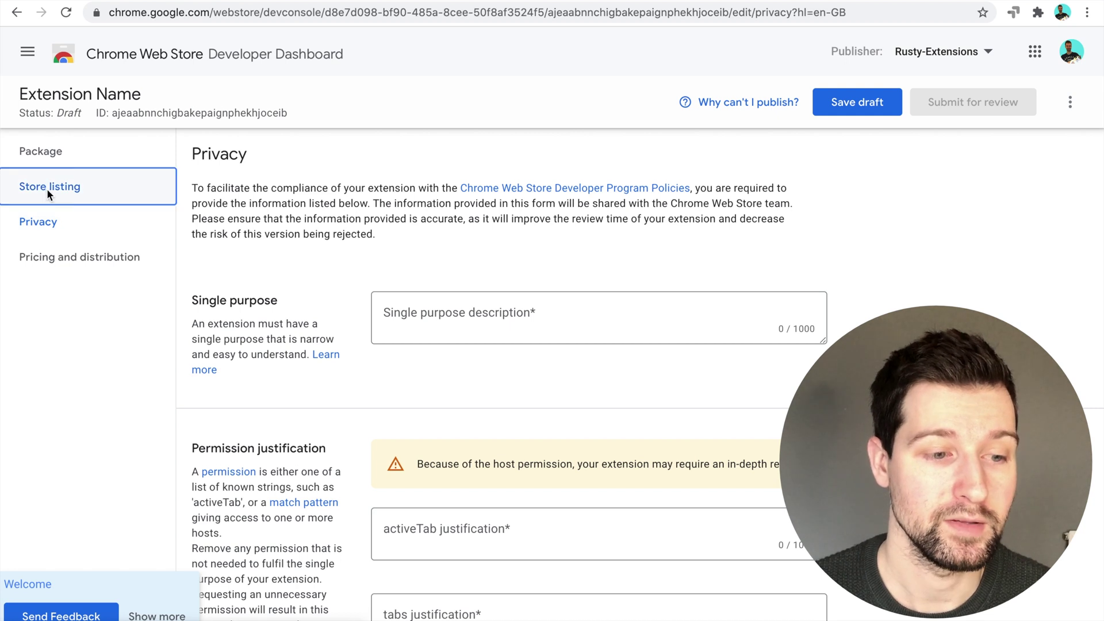
click(681, 114)
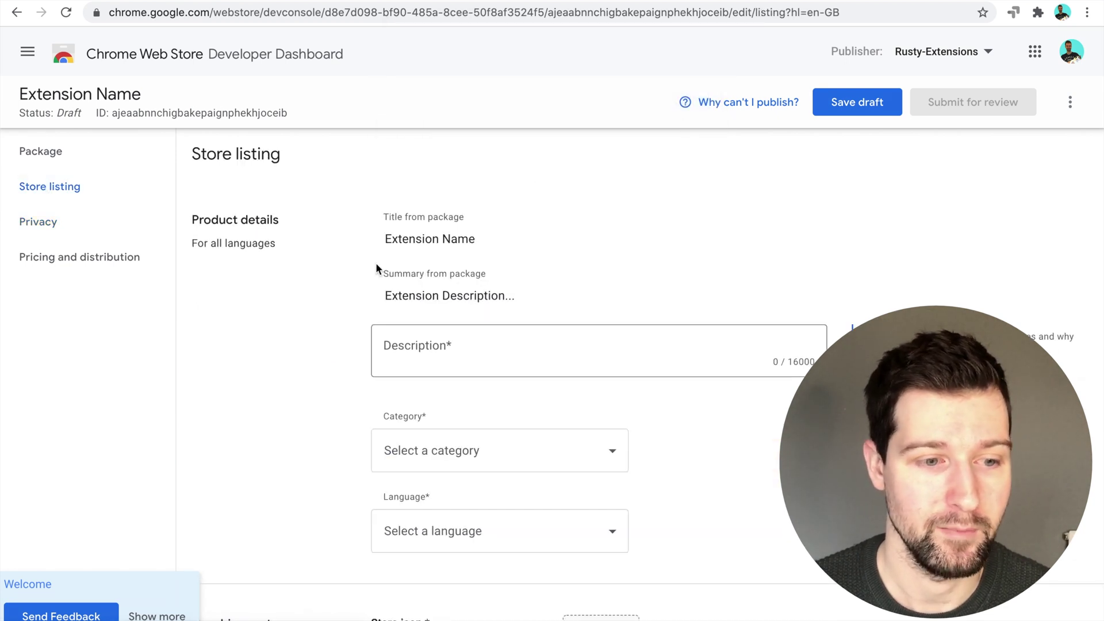
click(507, 348)
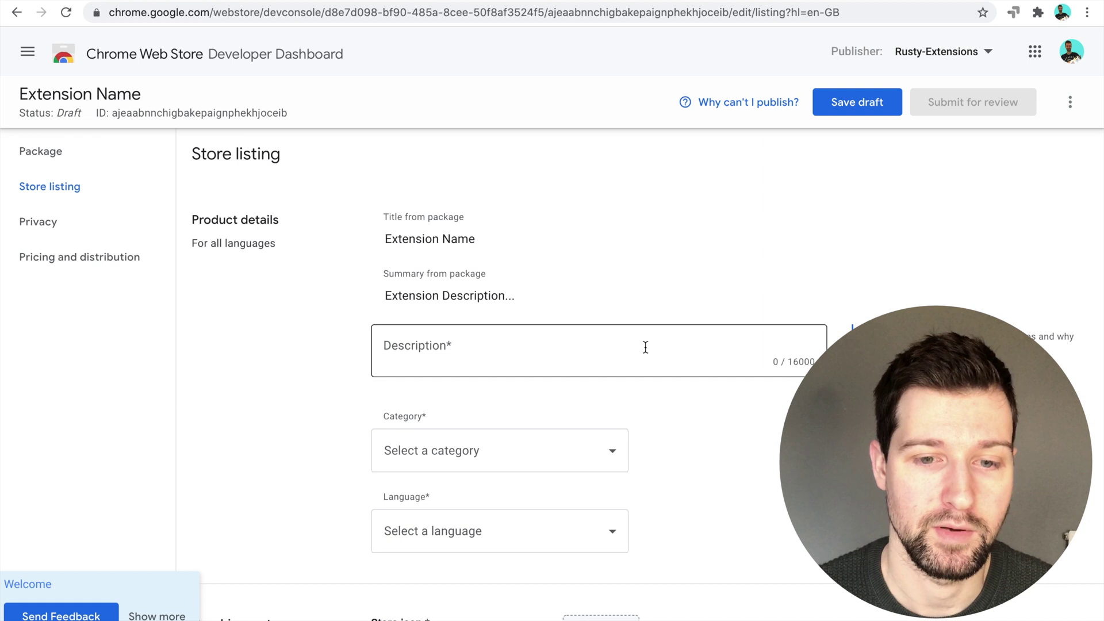
scroll(644, 346, down, 2)
scroll(645, 347, down, 2)
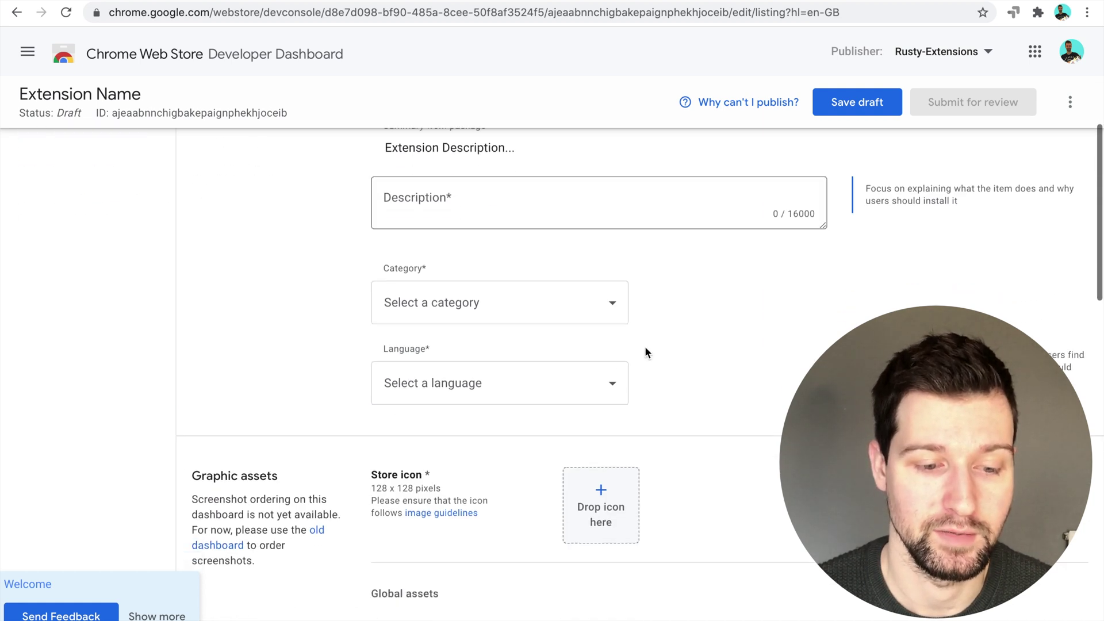
scroll(644, 346, down, 2)
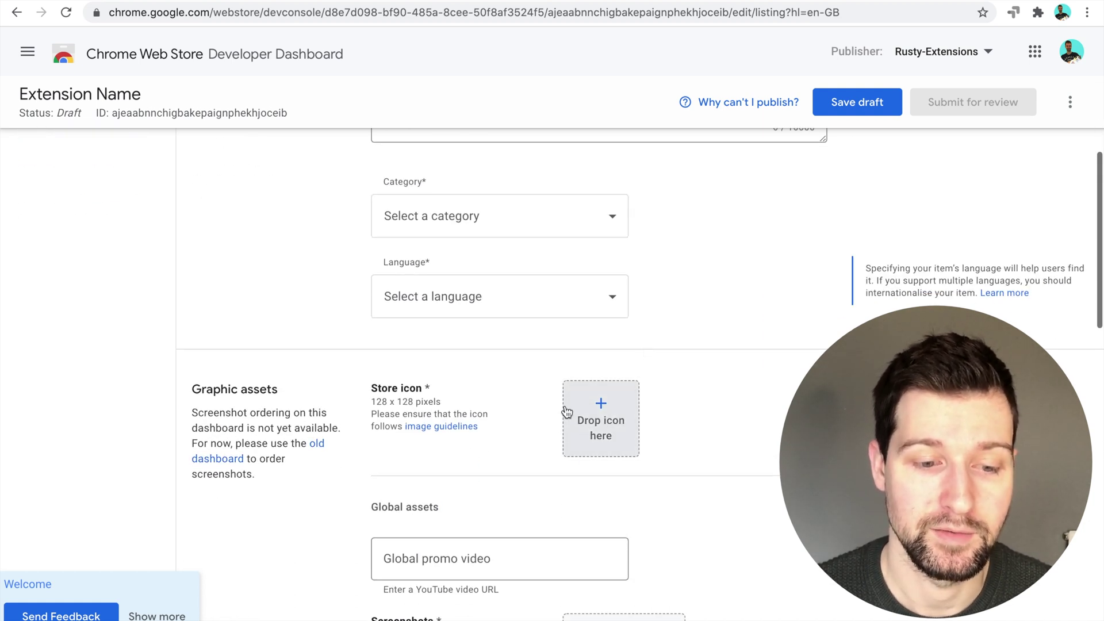
scroll(554, 434, down, 2)
scroll(553, 434, down, 1)
scroll(554, 434, down, 1)
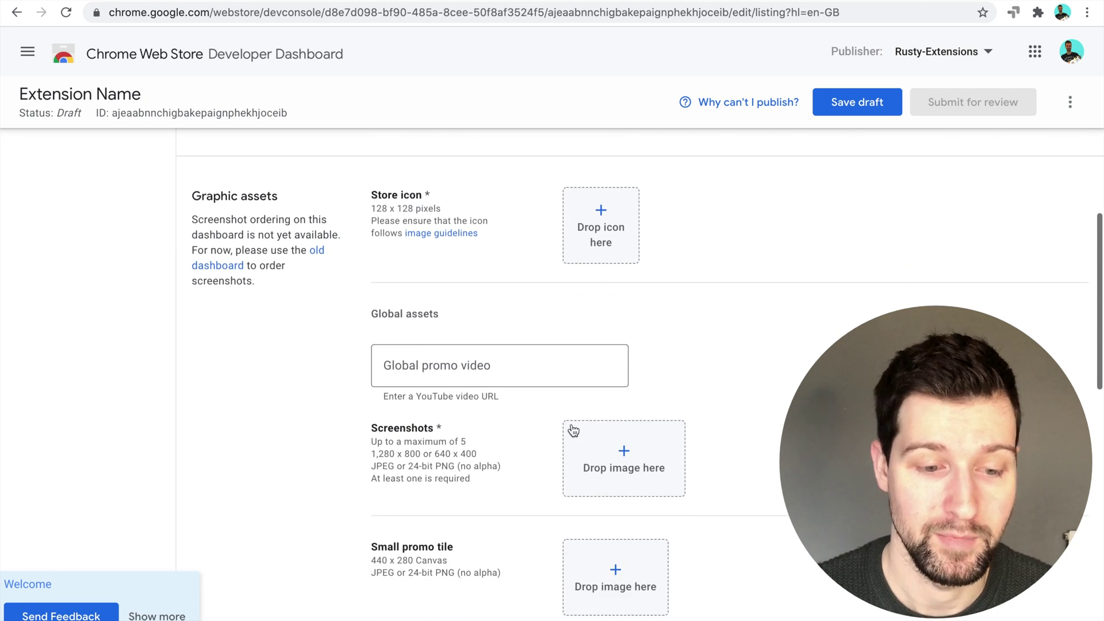
scroll(557, 464, down, 2)
scroll(556, 465, down, 1)
scroll(555, 466, down, 1)
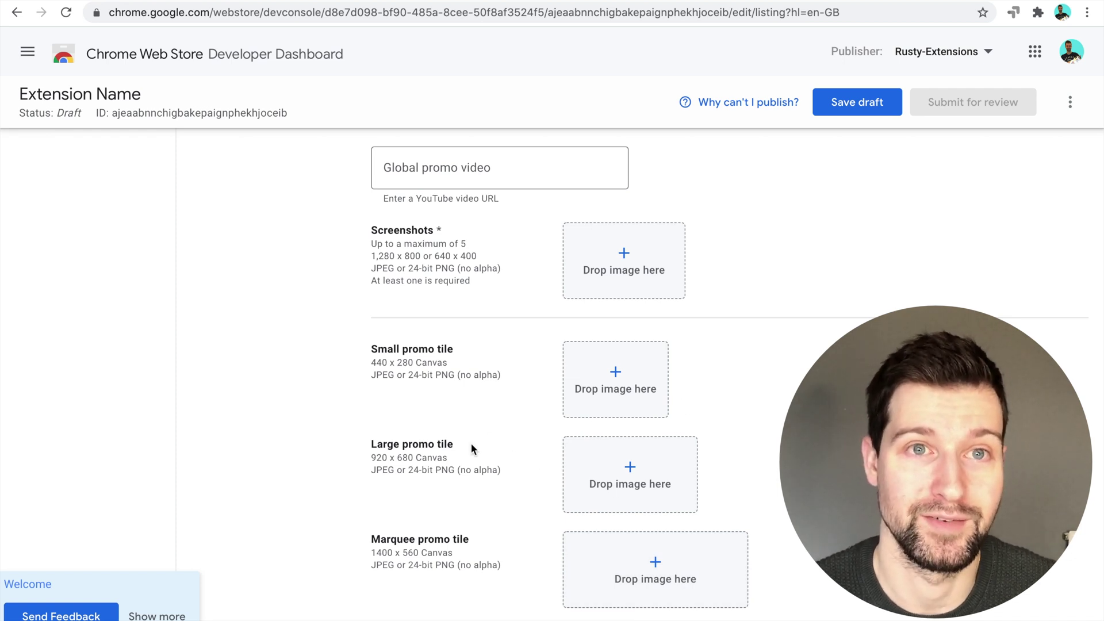
scroll(471, 443, down, 3)
scroll(472, 442, down, 2)
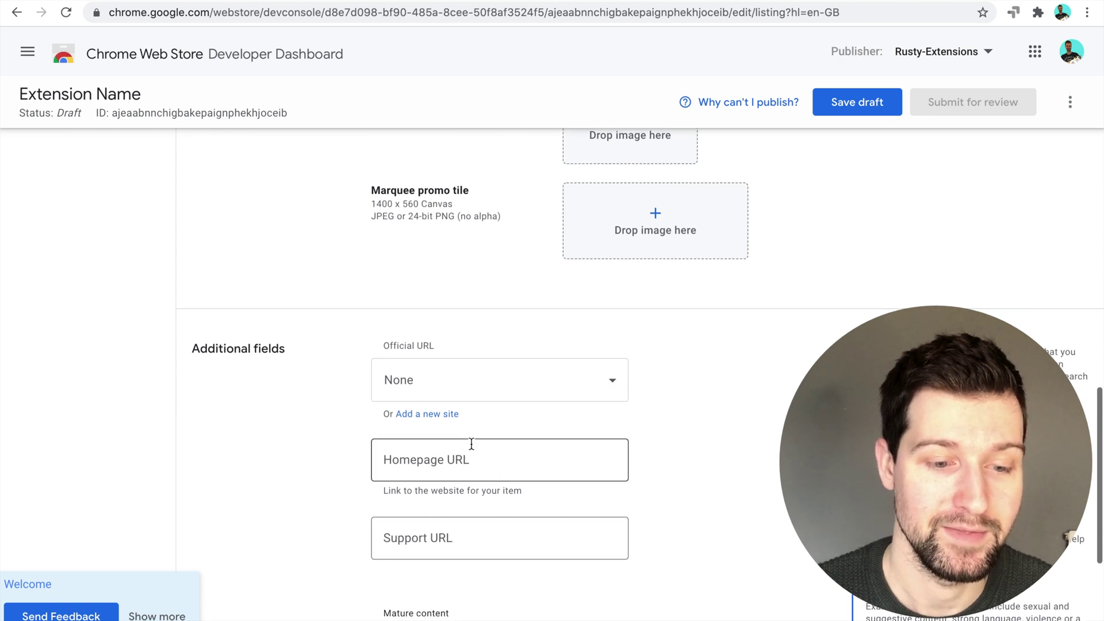
scroll(426, 440, down, 1)
- Review the homepage link and Google Analytics ID fields, leaving the analytics ID empty
click(421, 390)
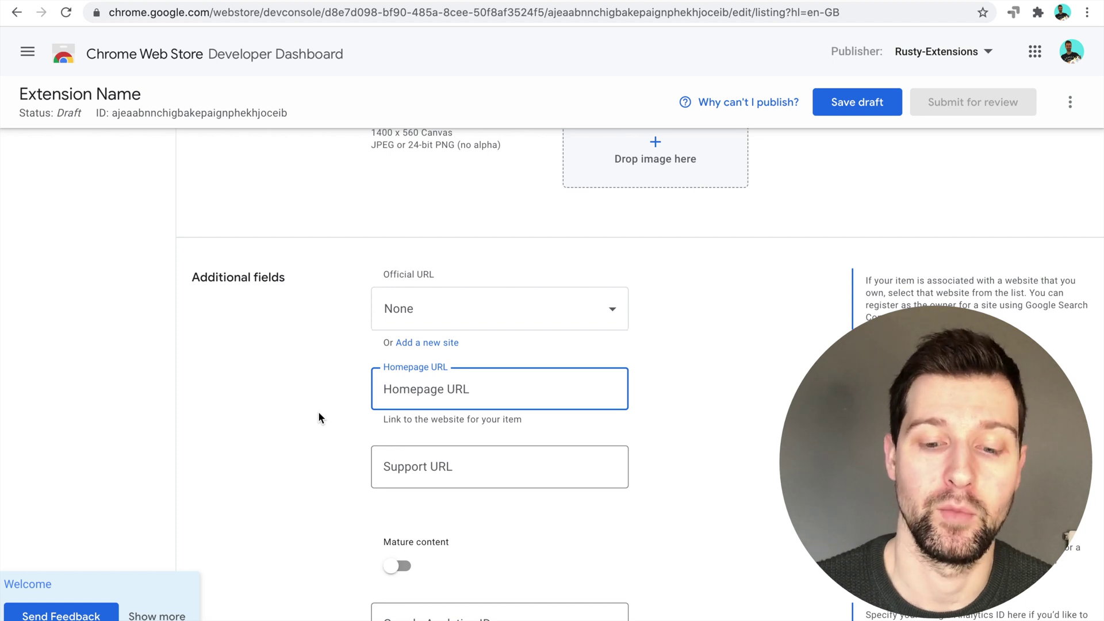
scroll(318, 417, down, 1)
scroll(318, 418, down, 1)
scroll(318, 418, down, 1)
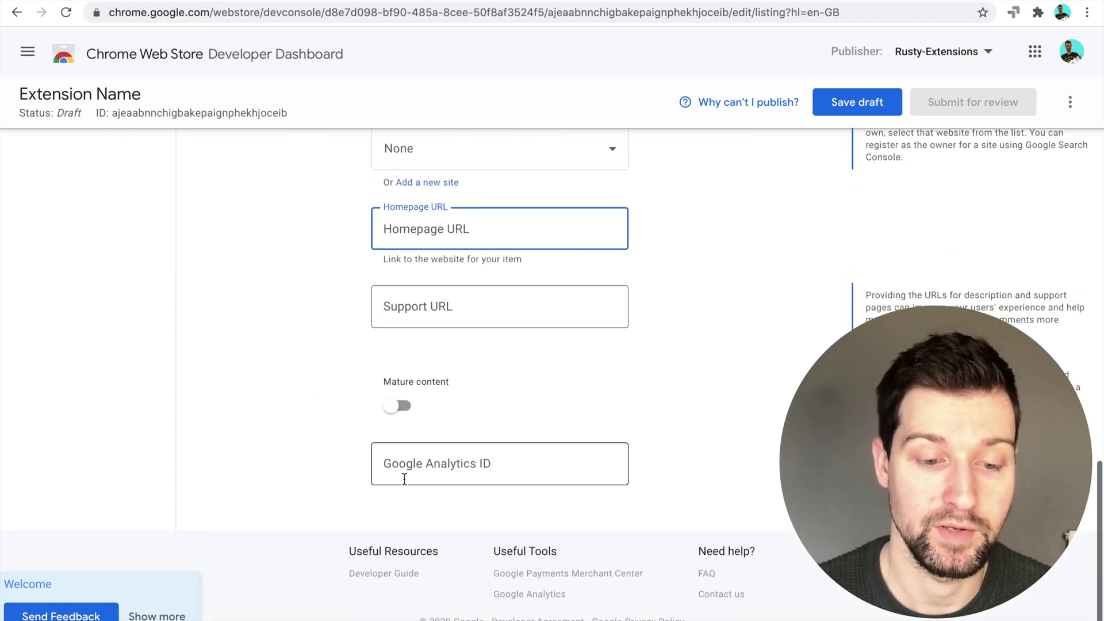
click(465, 475)
text(UA-)
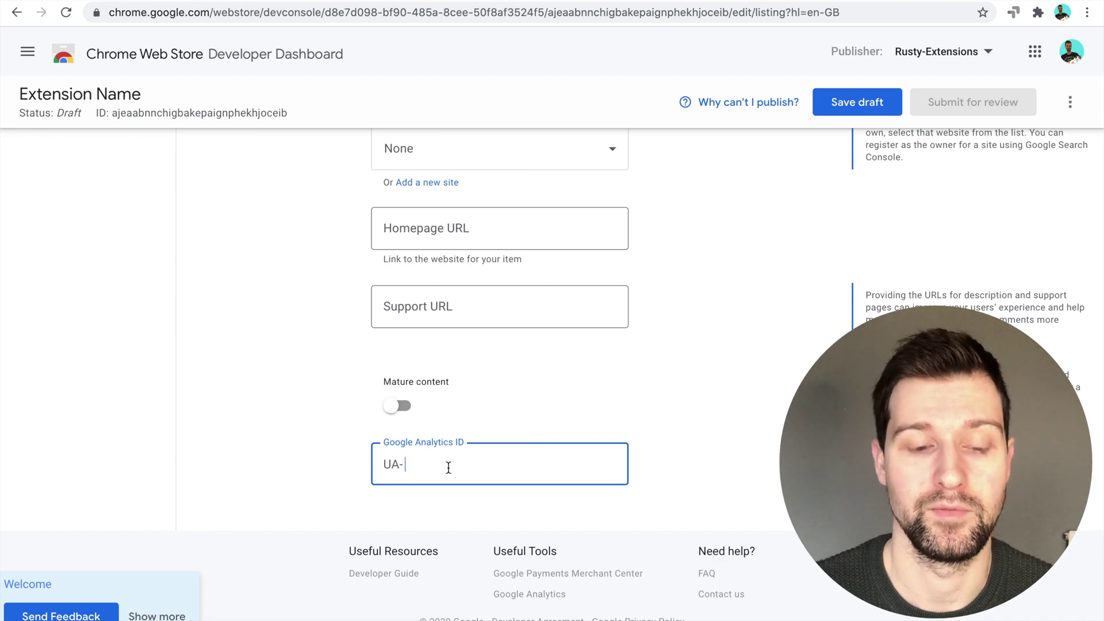
click(323, 424)
scroll(323, 424, up, 10)
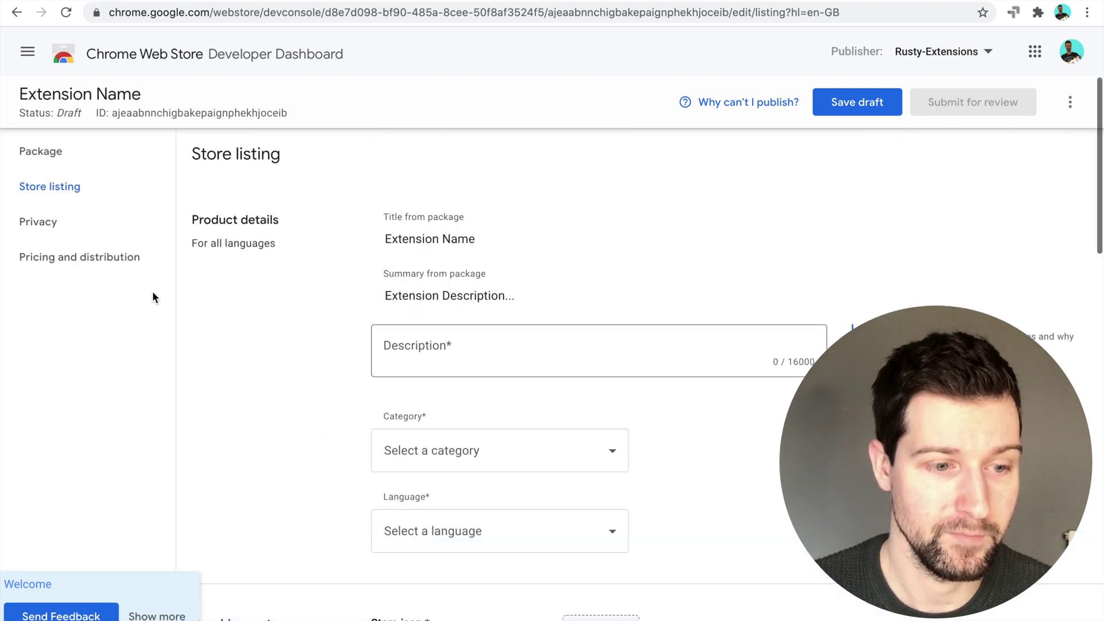
- Review Public visibility and all regions under Pricing and distribution, then save the draft
click(82, 256)
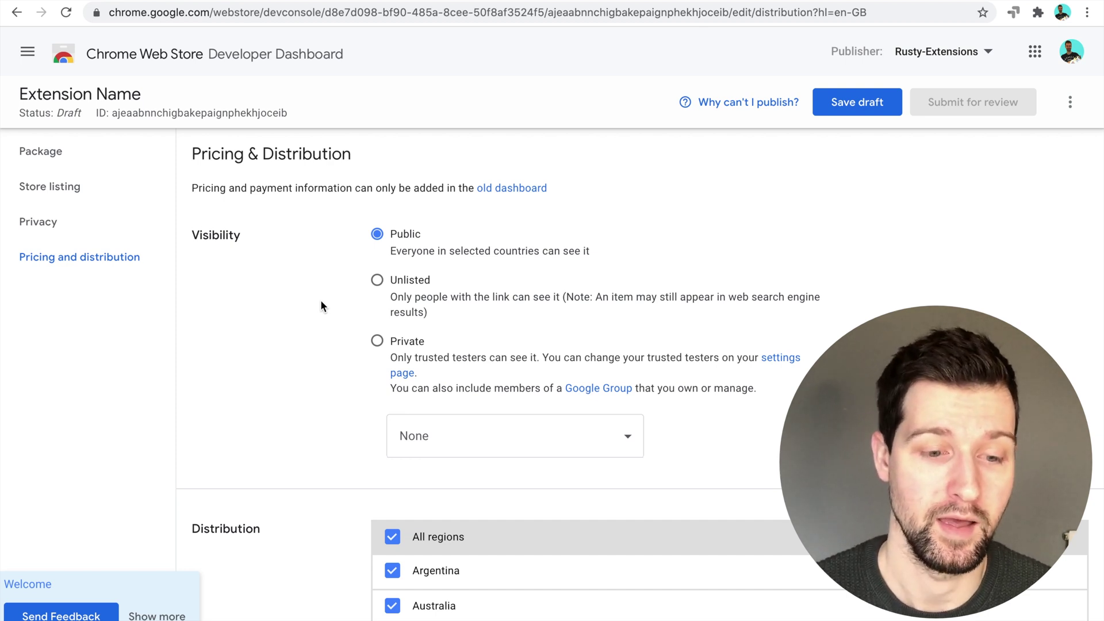
scroll(319, 300, down, 4)
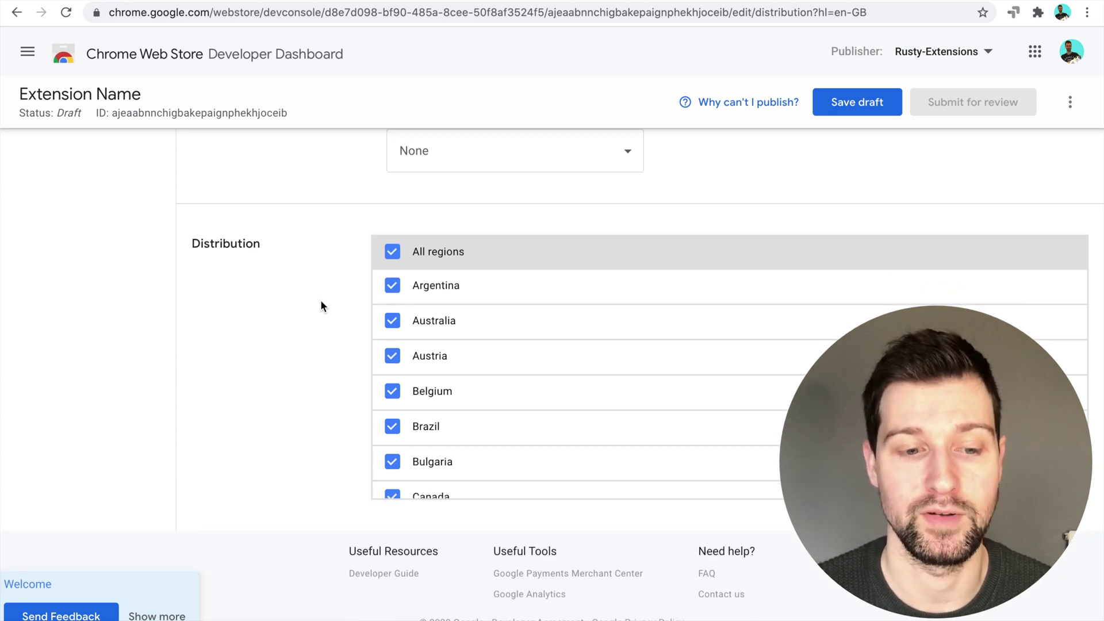
scroll(321, 300, up, 4)
scroll(320, 300, up, 1)
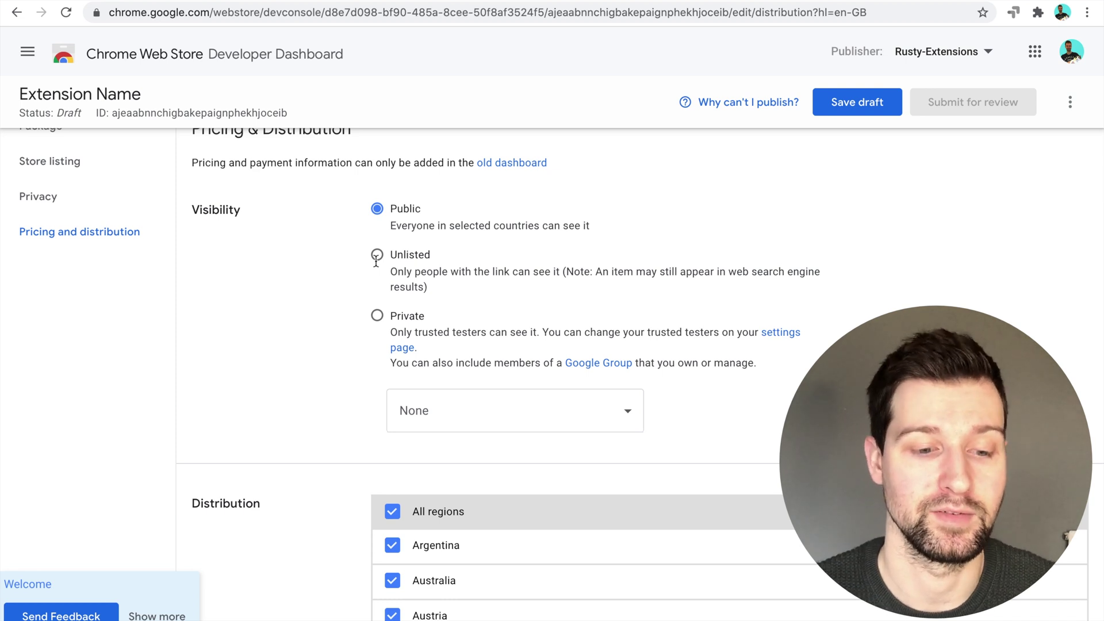
scroll(377, 259, up, 1)
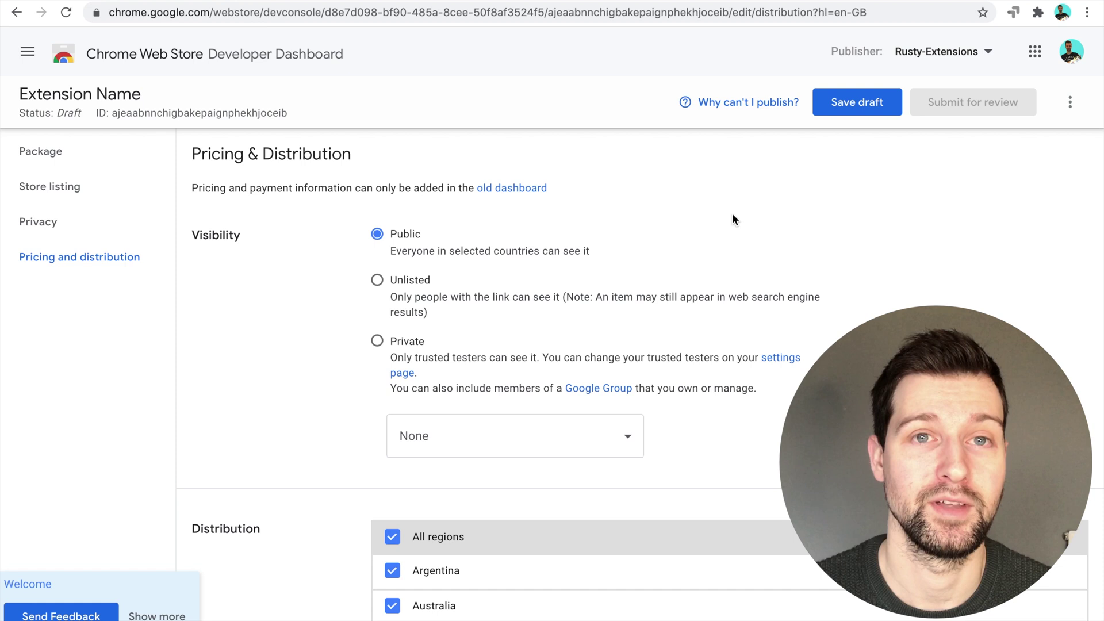
click(850, 107)
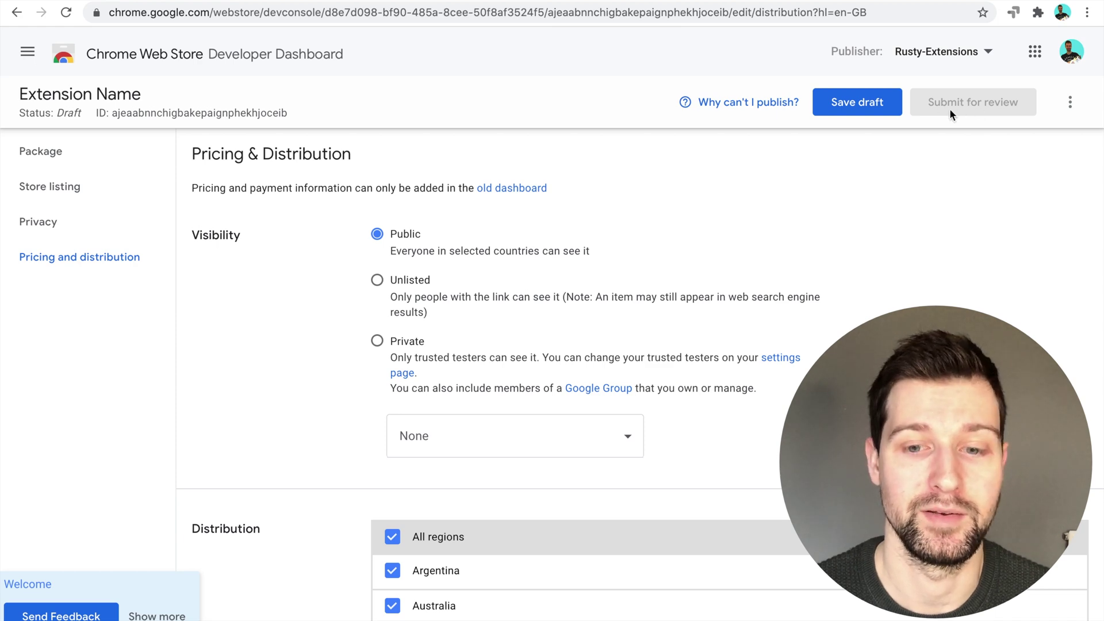
click(738, 102)
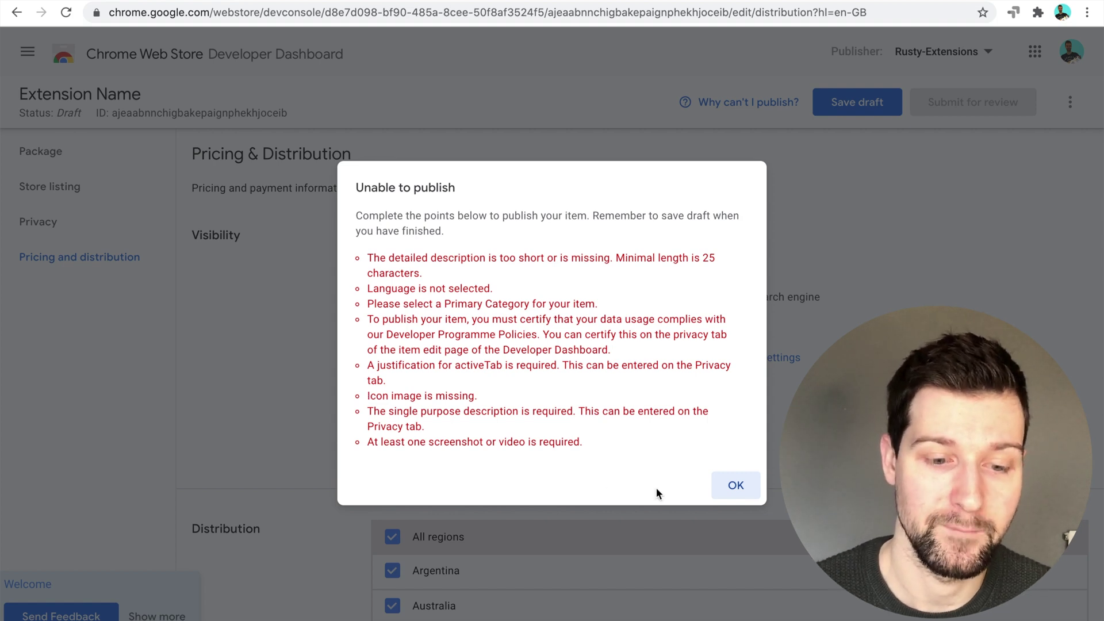
click(736, 485)
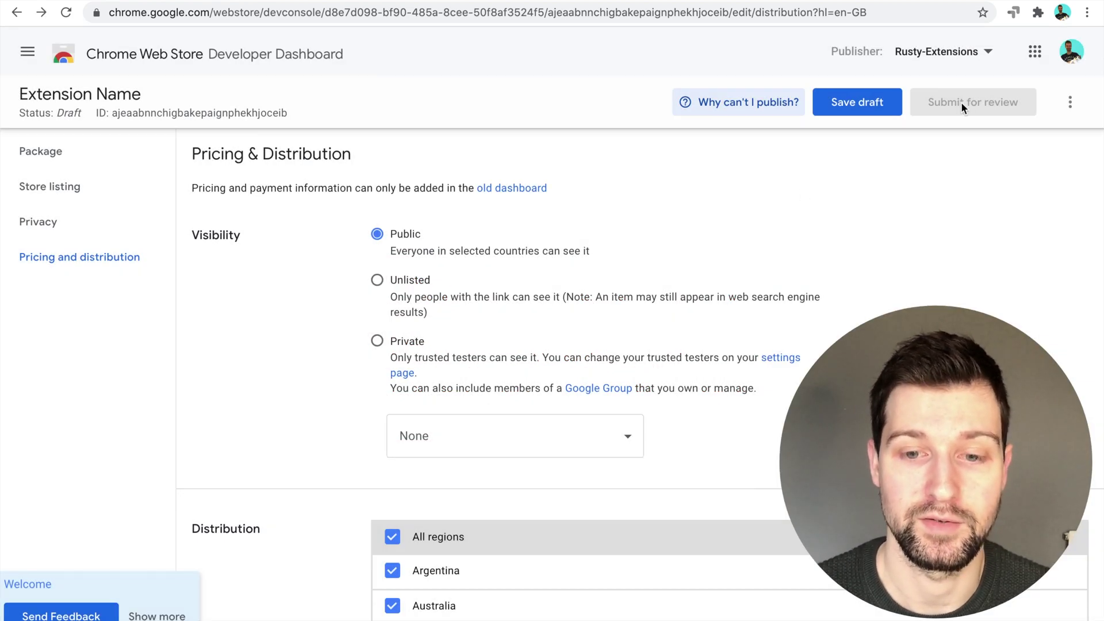